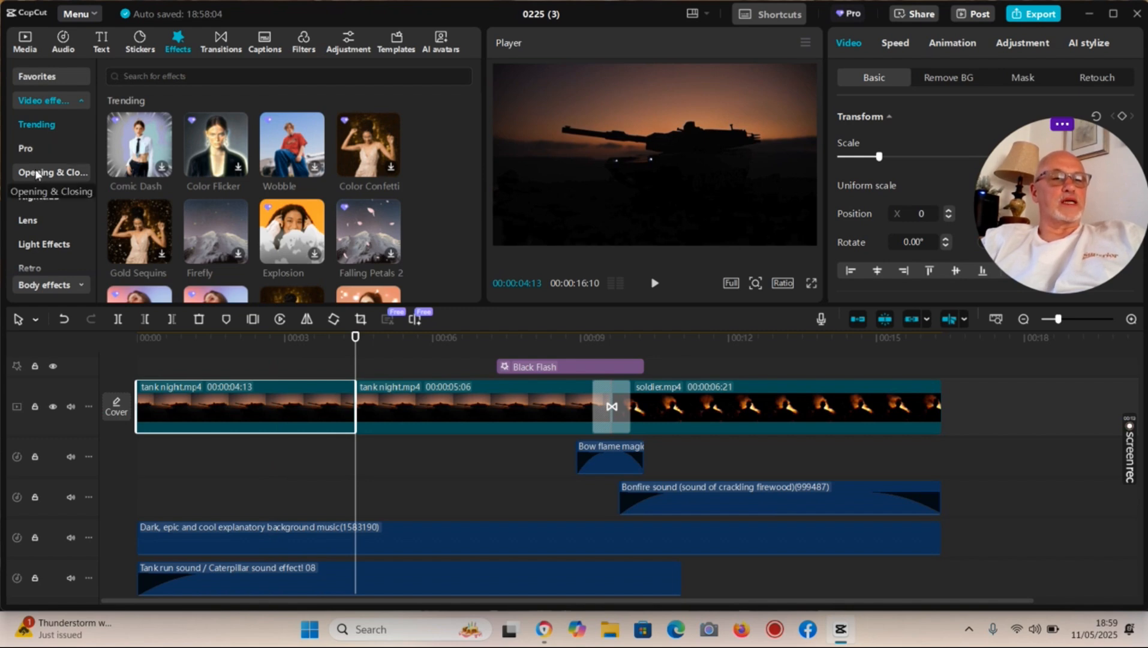
- Browse the video effect categories, including the Lens, Light Effects and Pro collections
click(43, 225)
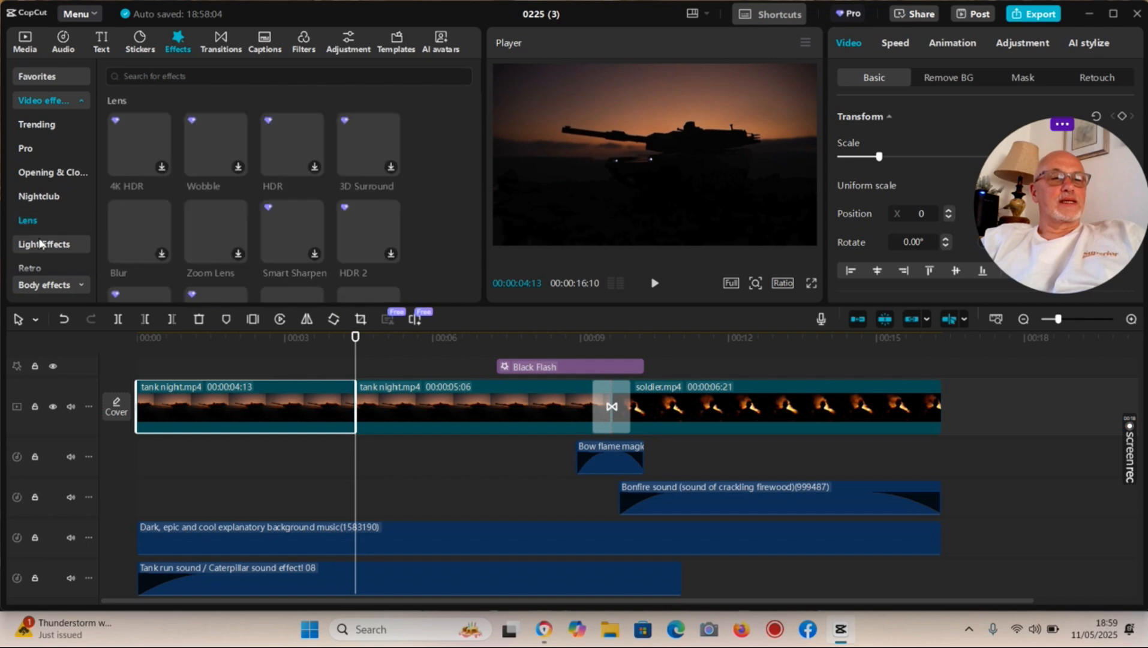
click(42, 244)
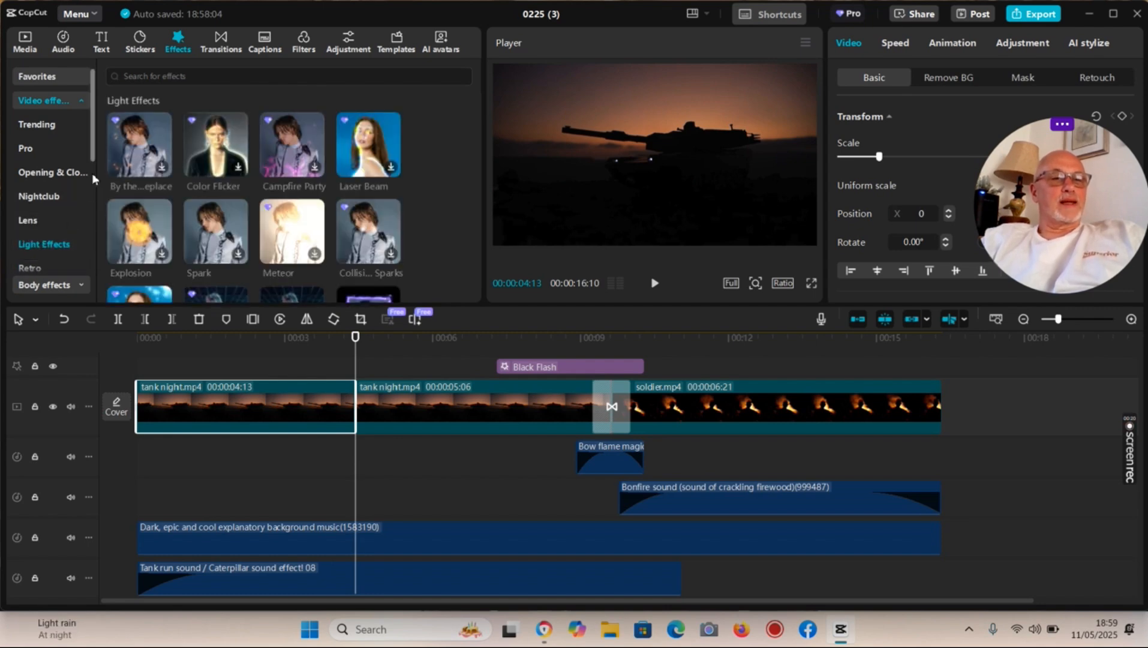
scroll(90, 161, down, 2)
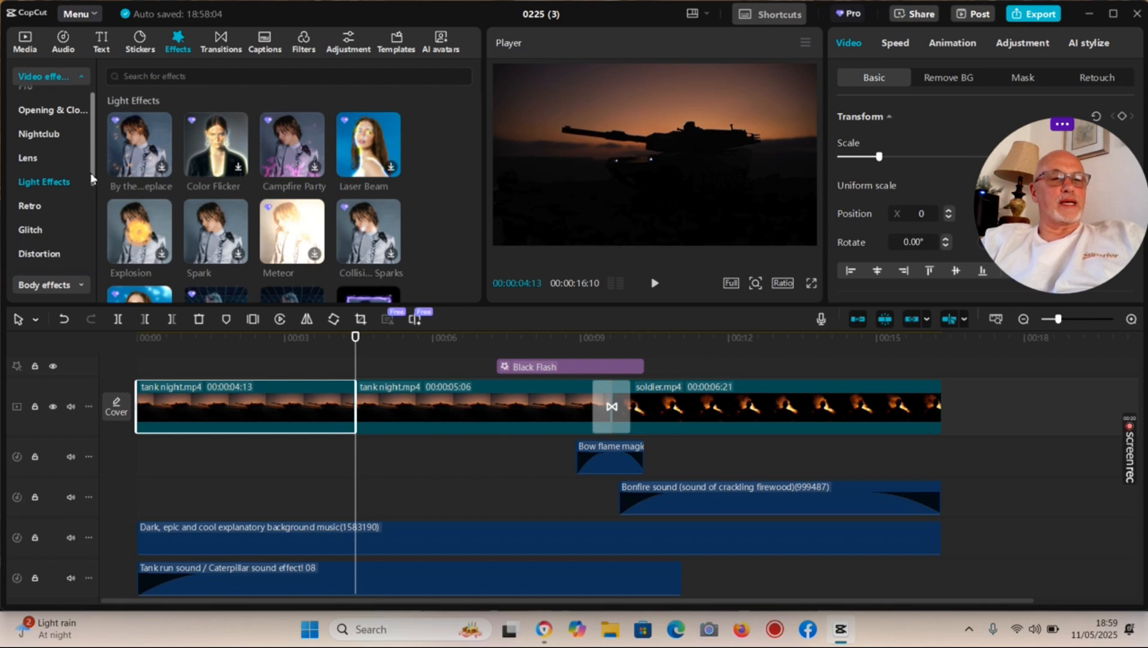
scroll(91, 185, down, 3)
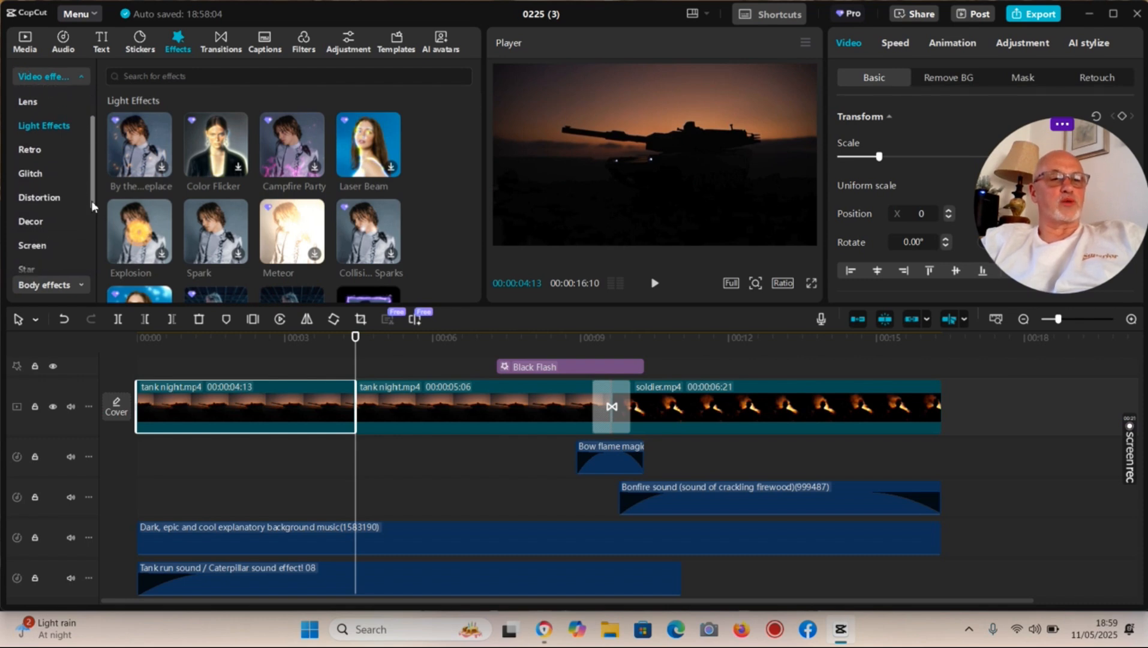
scroll(96, 219, down, 3)
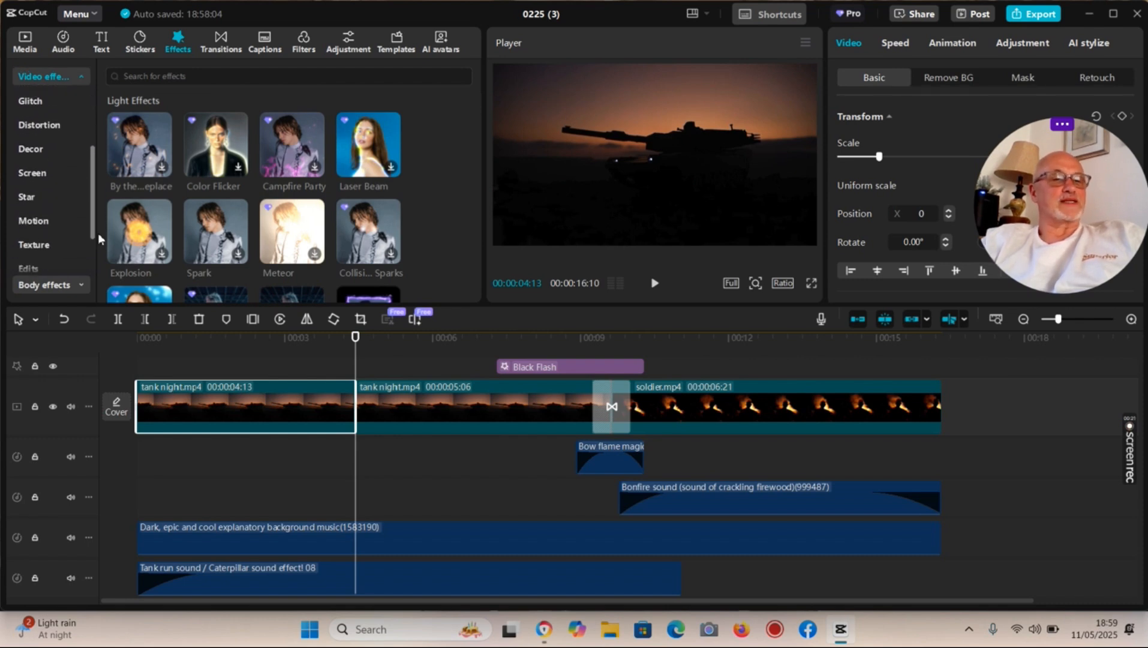
scroll(99, 258, down, 3)
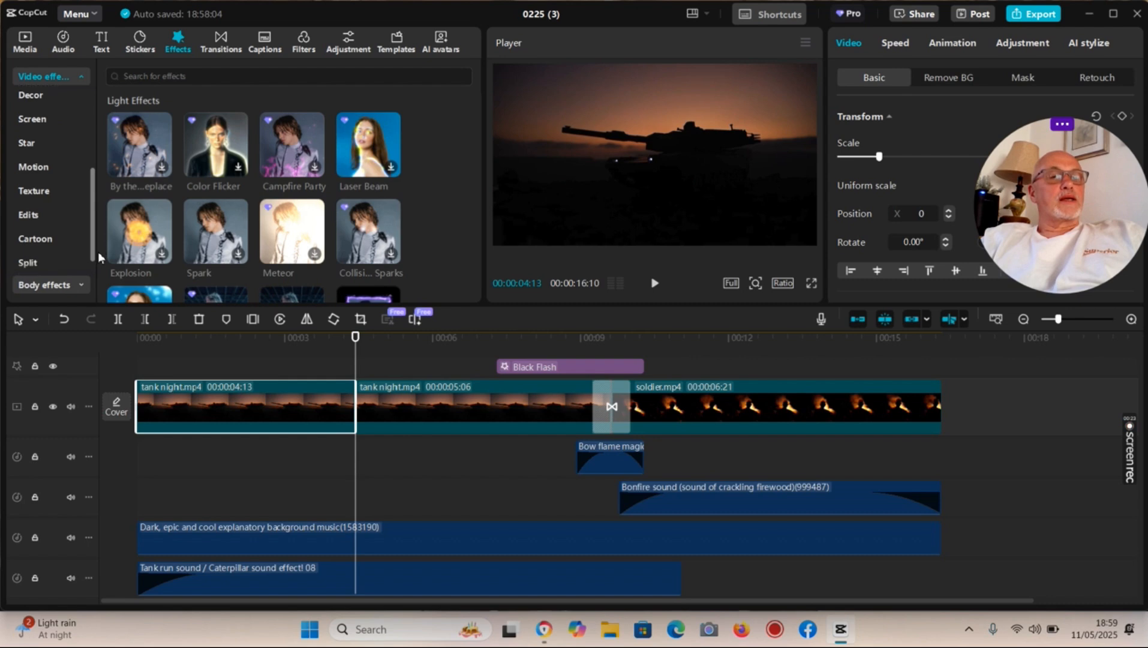
scroll(102, 277, down, 3)
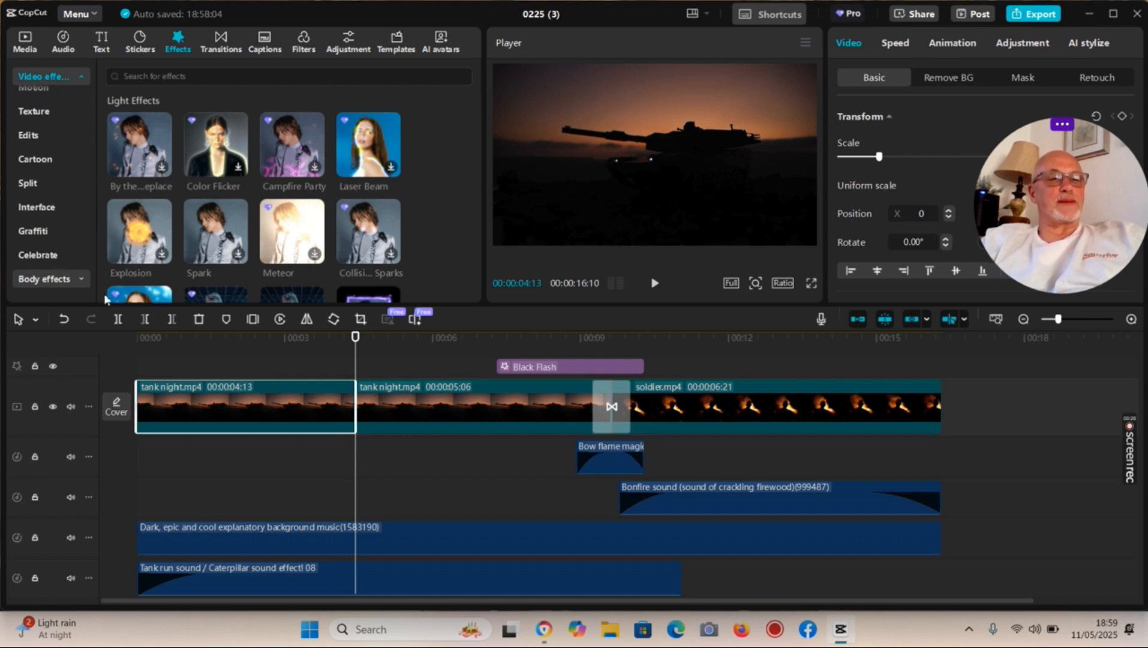
scroll(95, 246, up, 5)
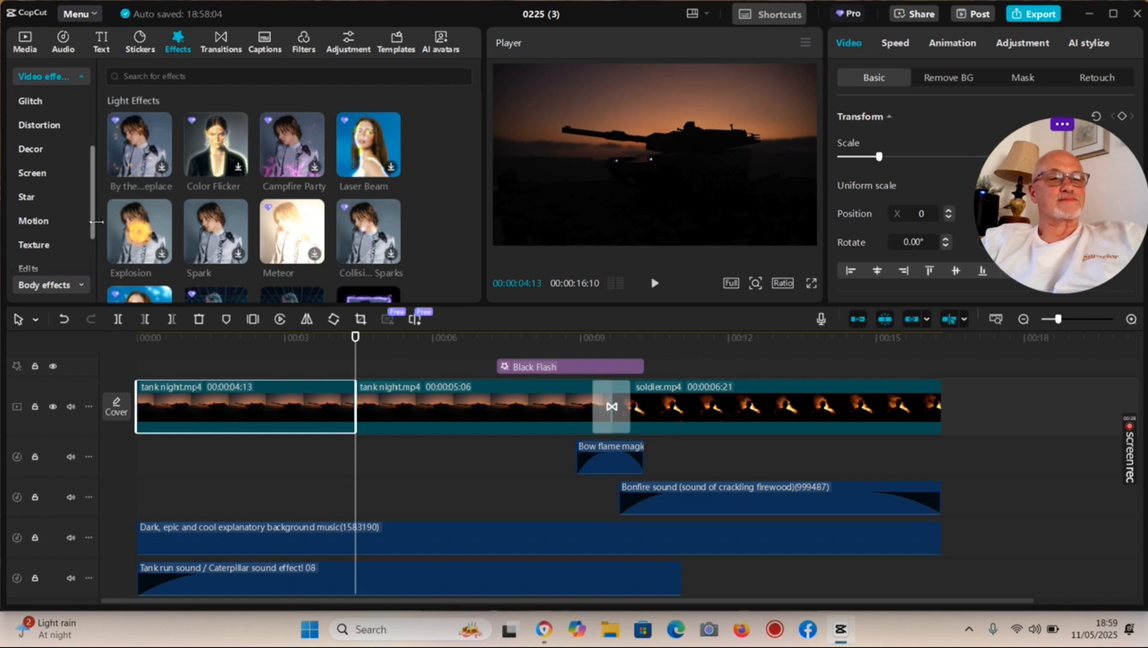
scroll(95, 207, up, 3)
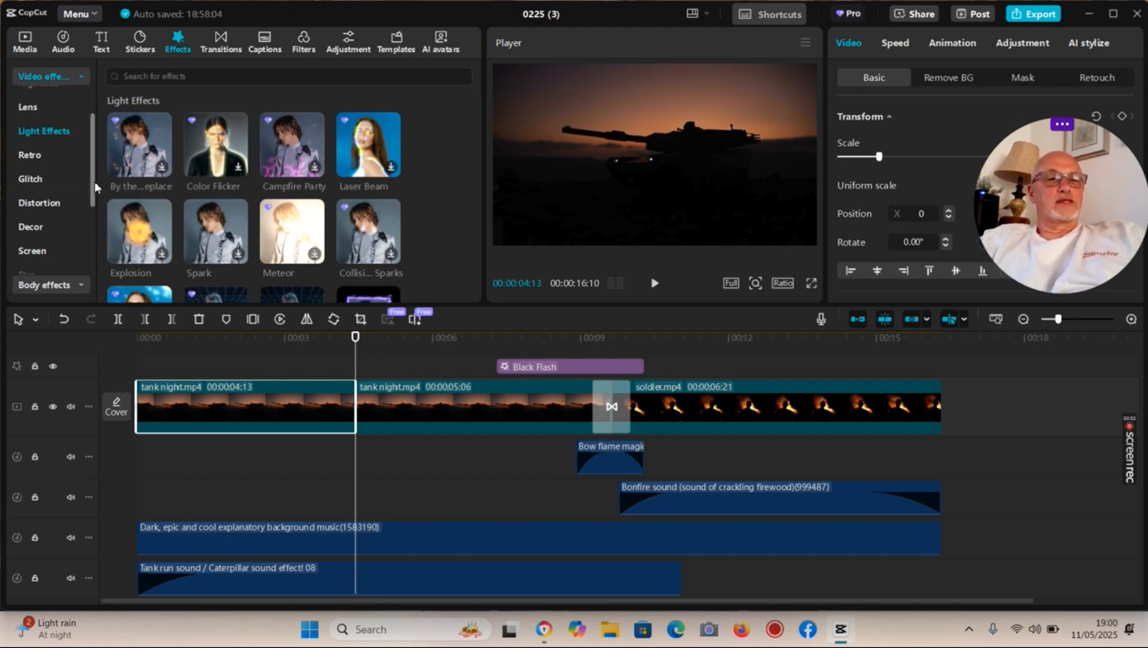
scroll(97, 164, up, 4)
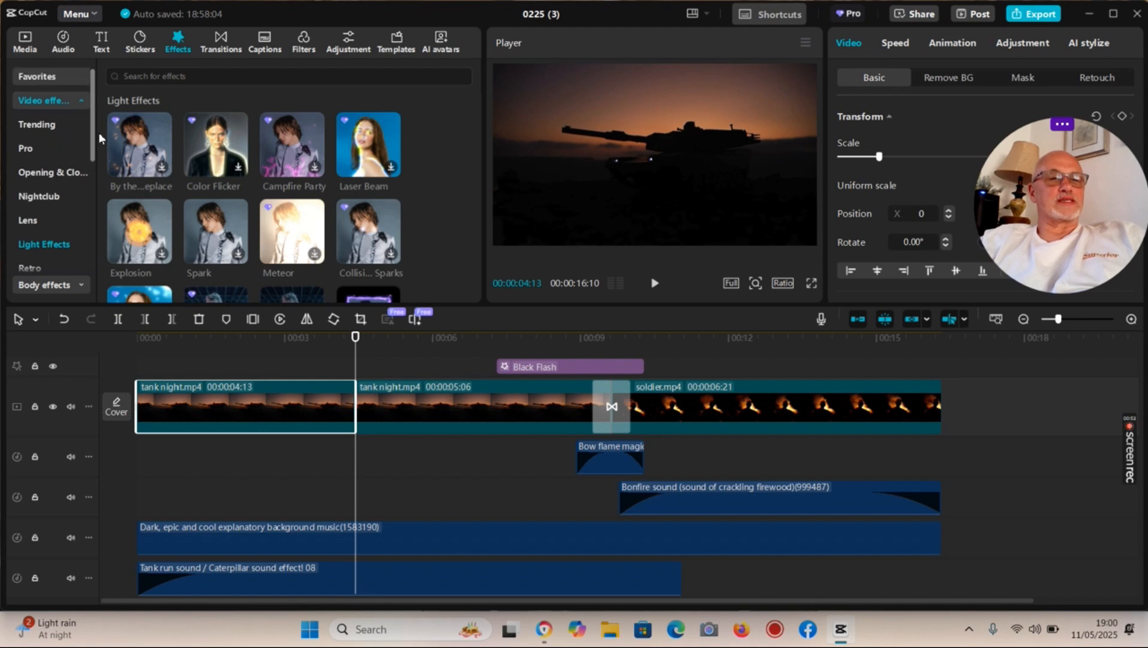
click(45, 151)
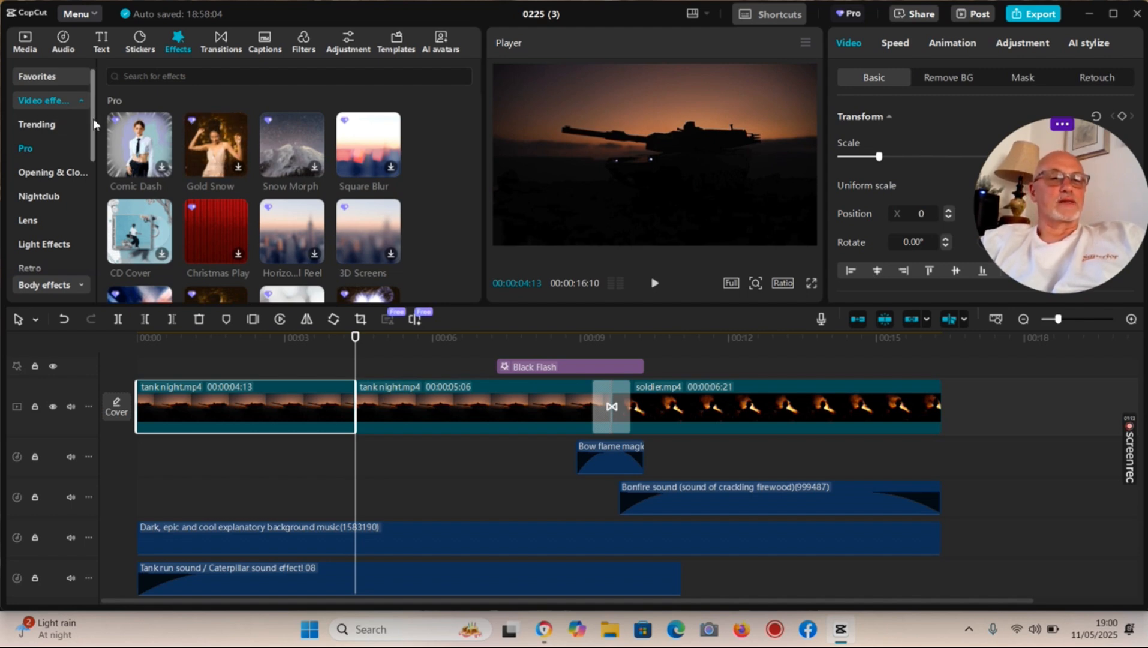
- Add the Explosion effect from Light Effects to the timeline, starting at the cut between the two tank night.mp4 clips
drag(94, 125, 94, 143)
scroll(94, 147, down, 1)
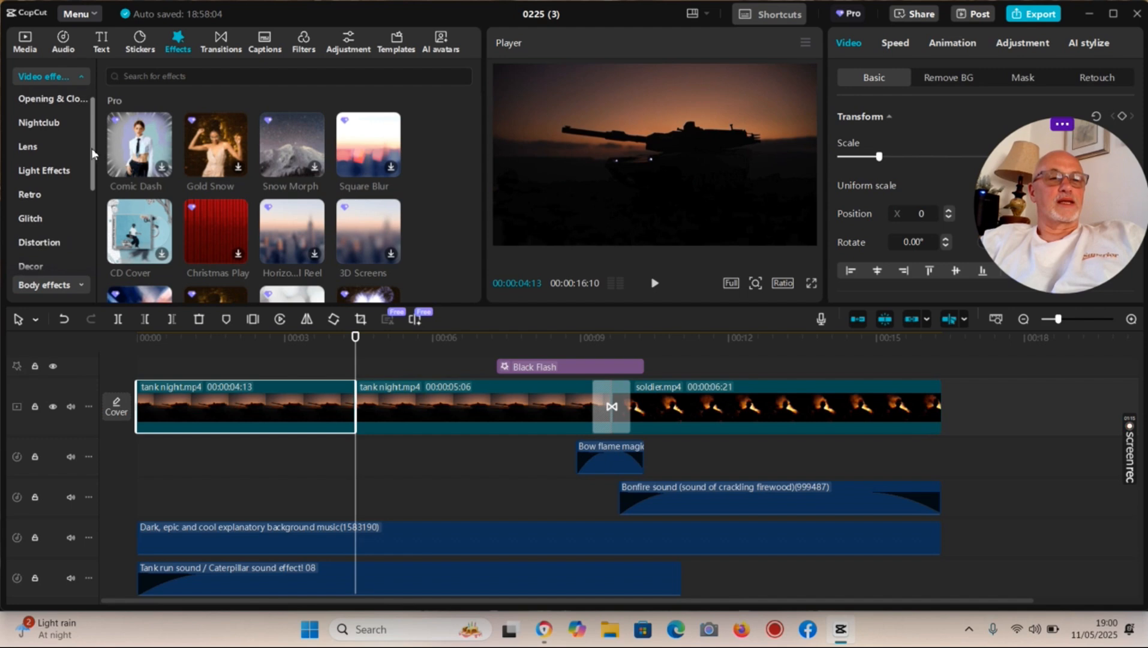
click(63, 169)
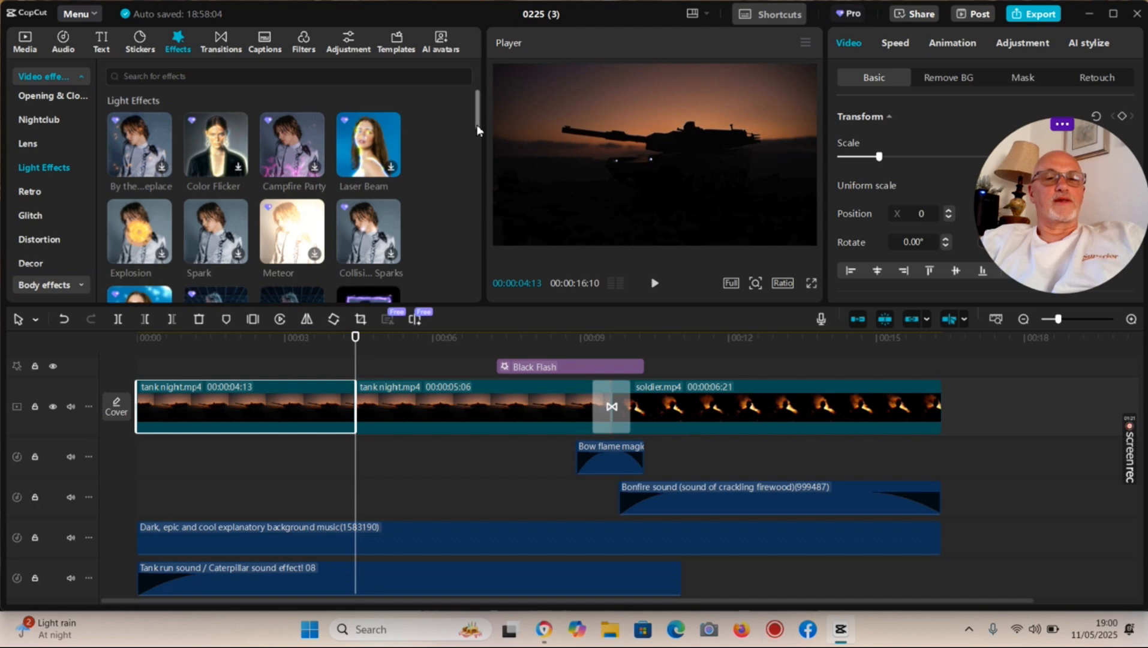
drag(478, 130, 478, 135)
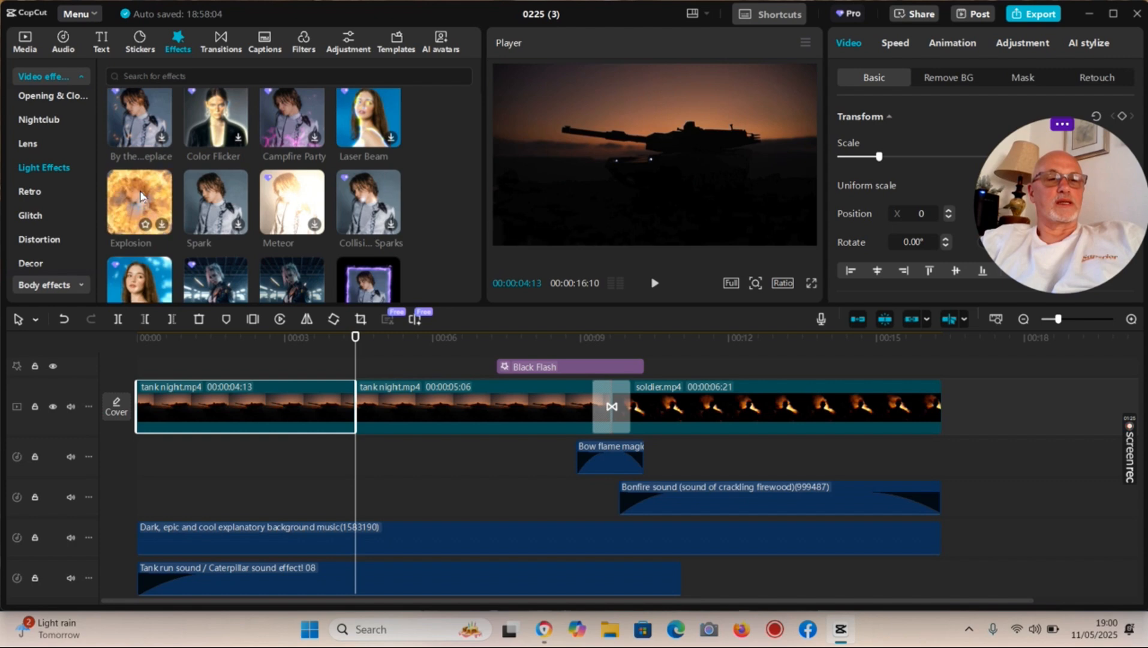
click(140, 196)
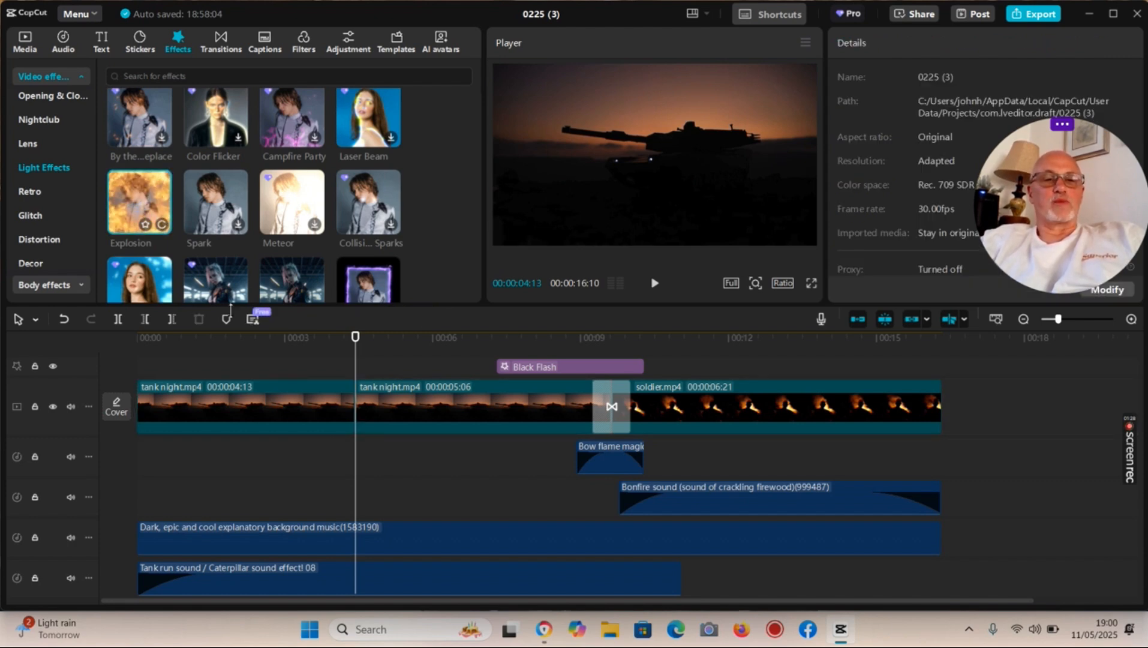
click(294, 417)
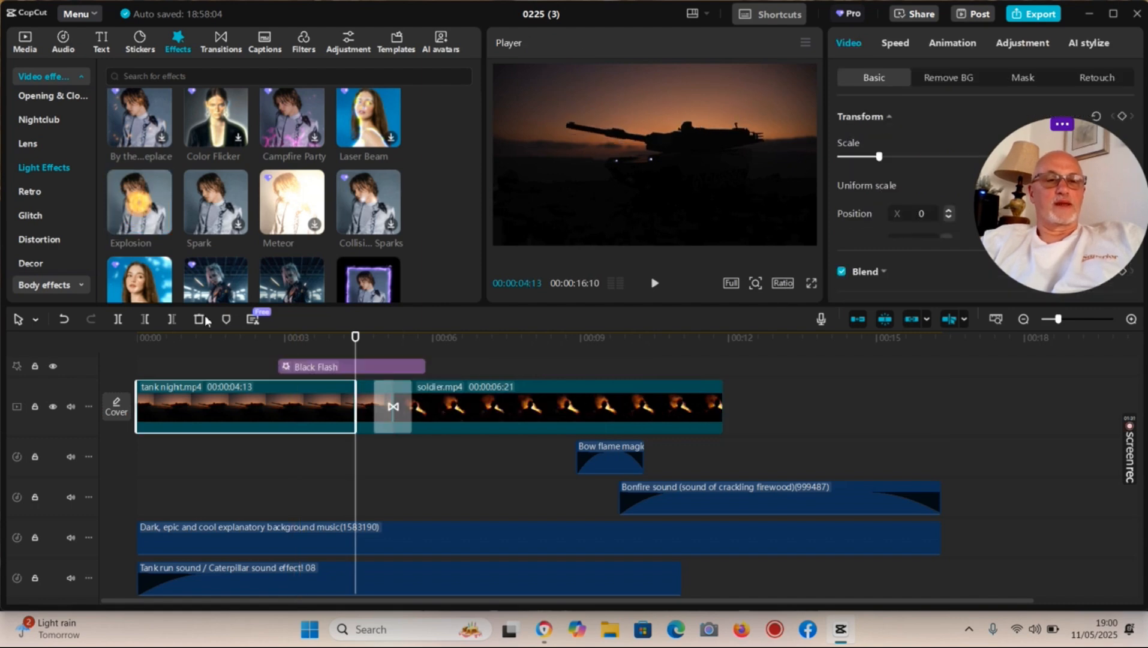
click(162, 226)
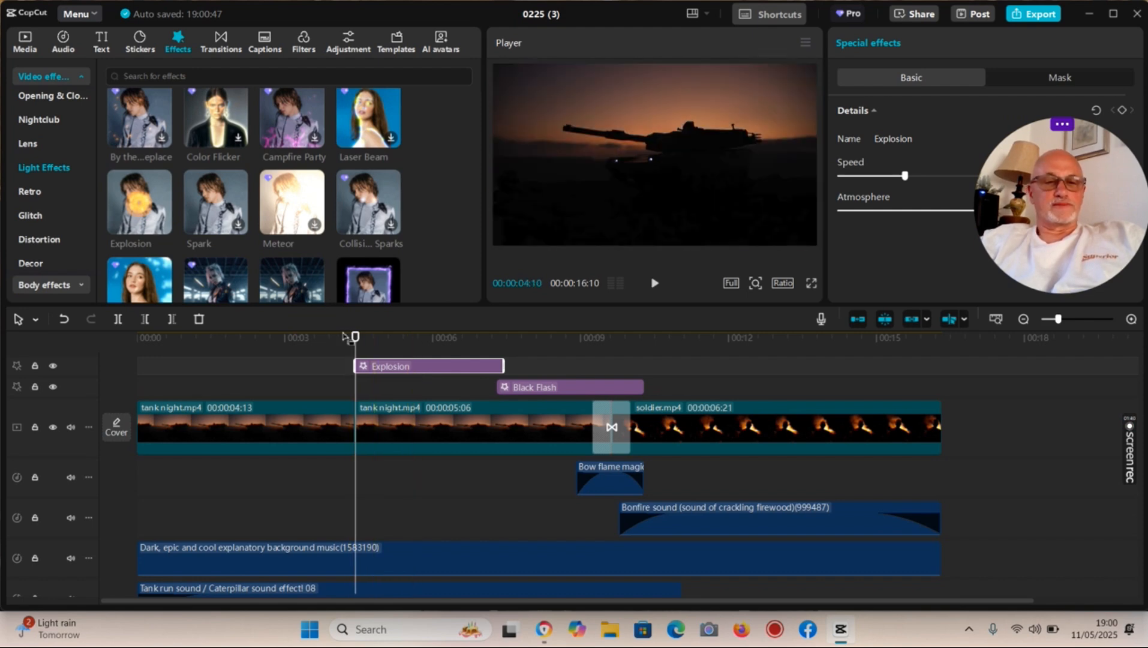
- Play the video from 00:00:03:26, just before the Explosion effect, and reduce the effect's speed to 11
drag(360, 353, 327, 355)
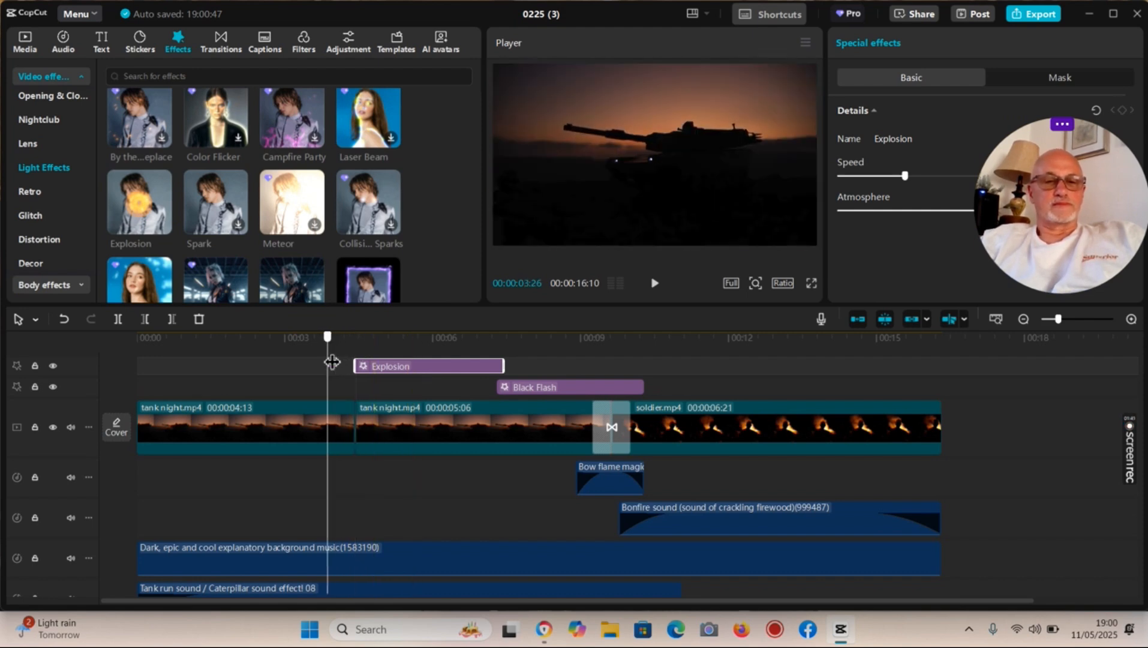
click(654, 286)
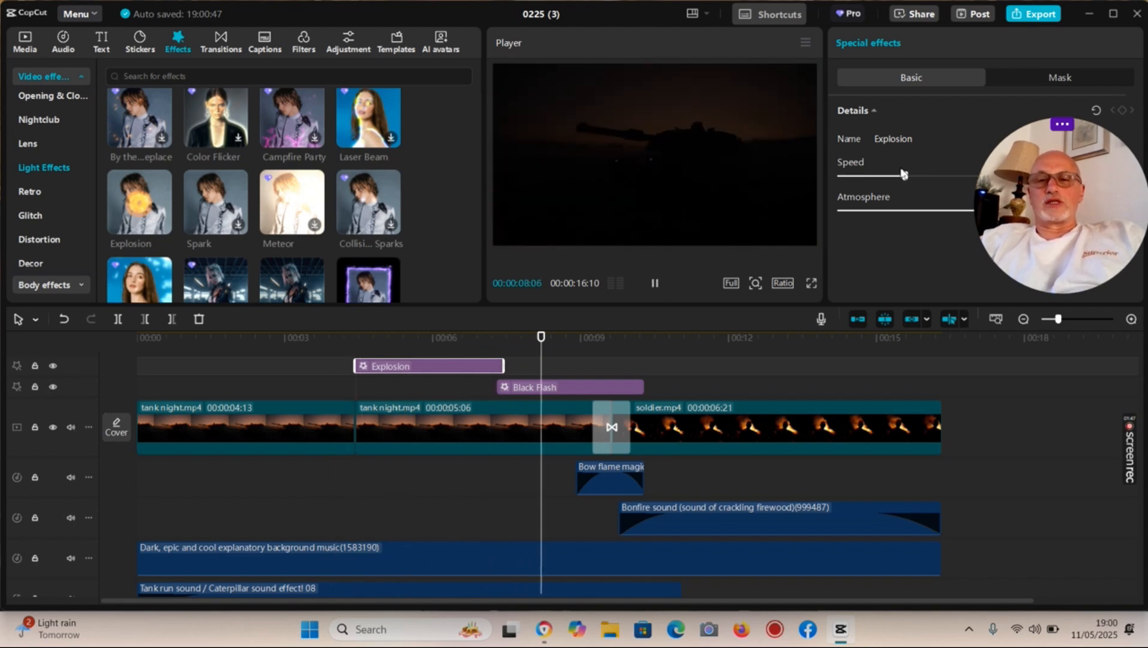
drag(886, 179, 863, 180)
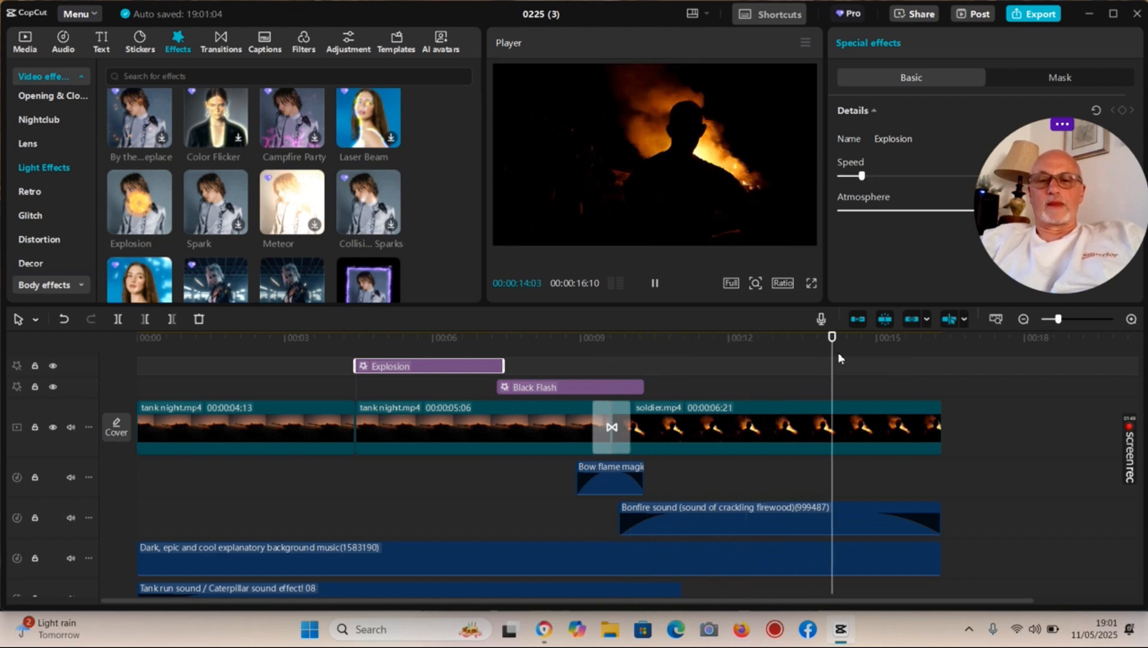
- Stop playback, move the playhead to 00:00:05:00 near the start of the Explosion effect, and select that effect
click(848, 364)
click(847, 372)
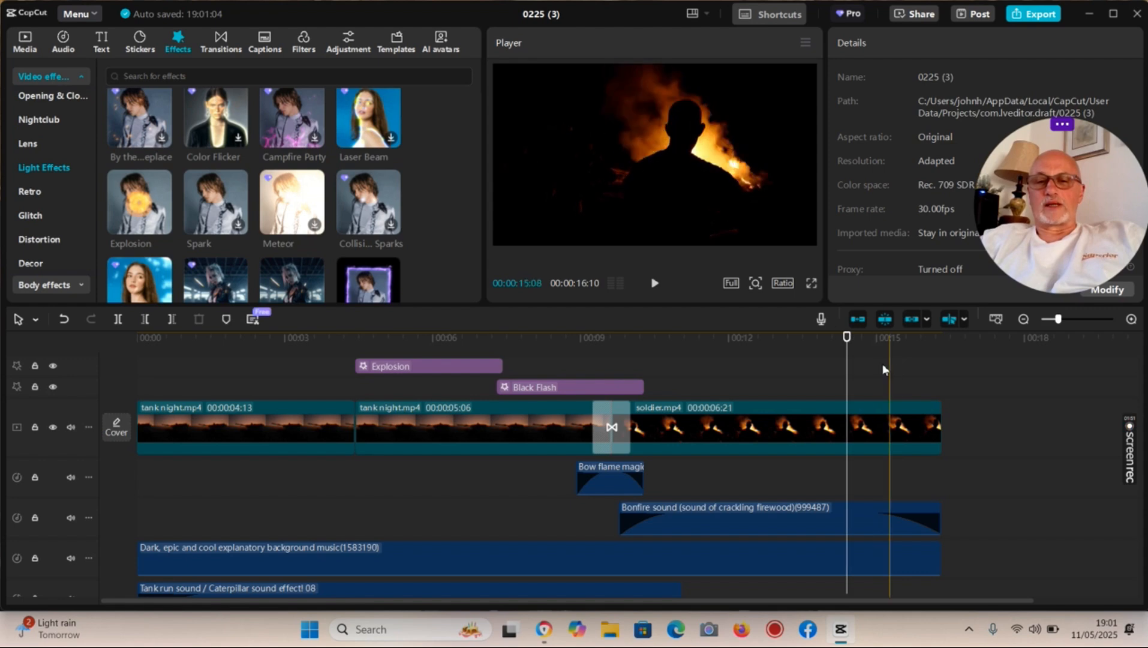
drag(812, 372, 384, 379)
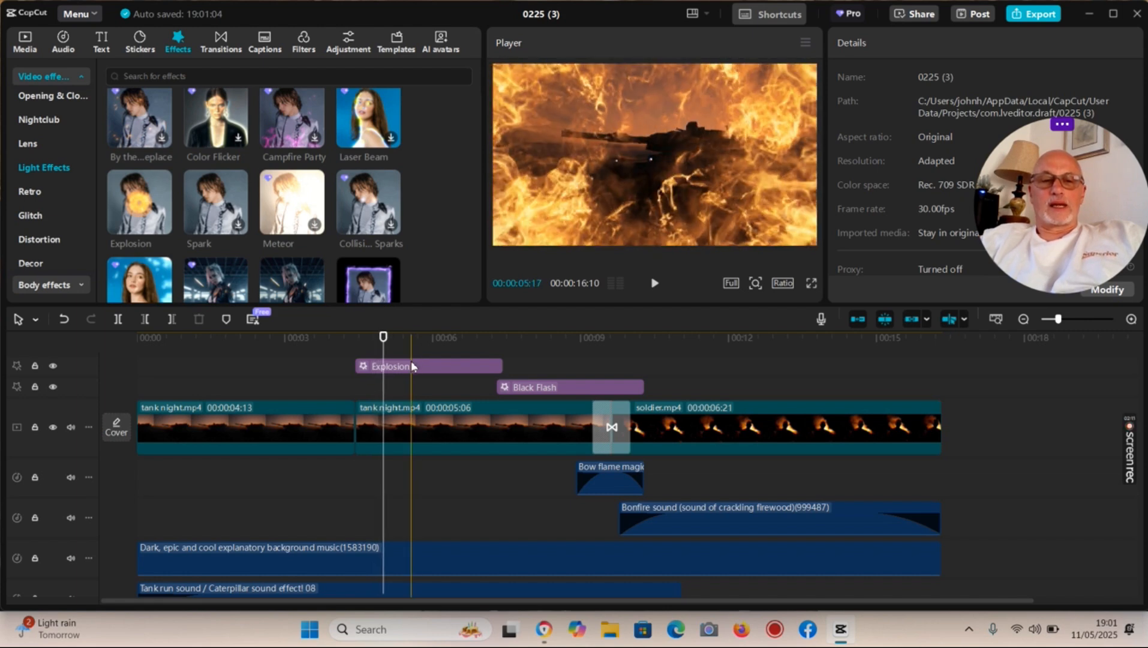
click(412, 366)
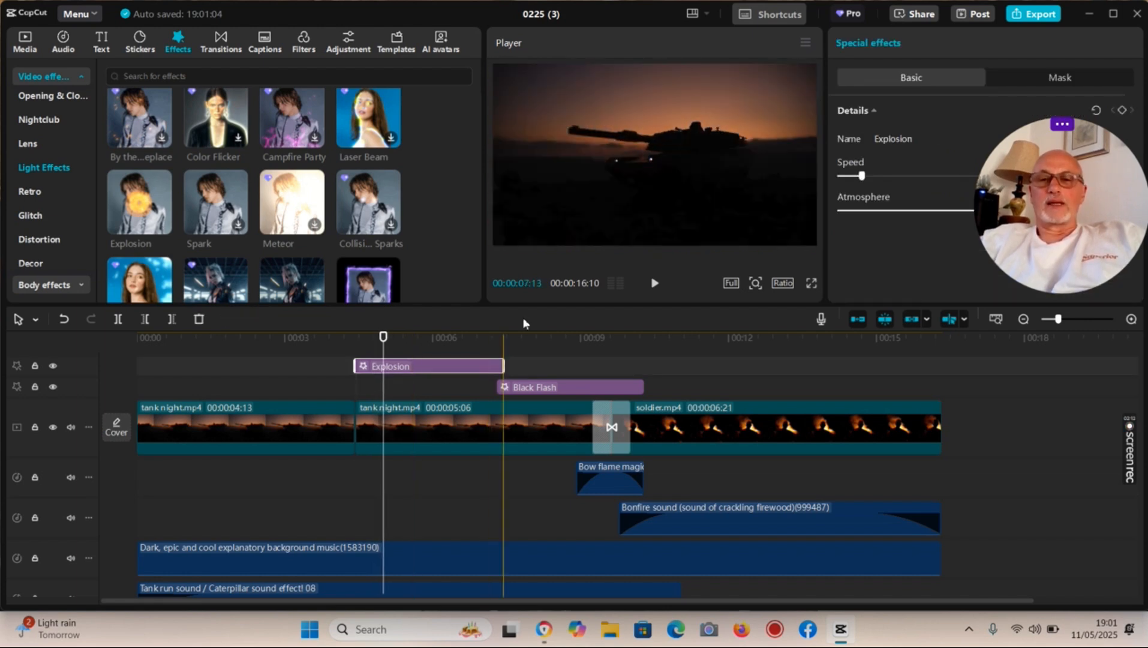
- Try an atmosphere of 78 on the Explosion effect and return it to 100
drag(1047, 289, 1042, 509)
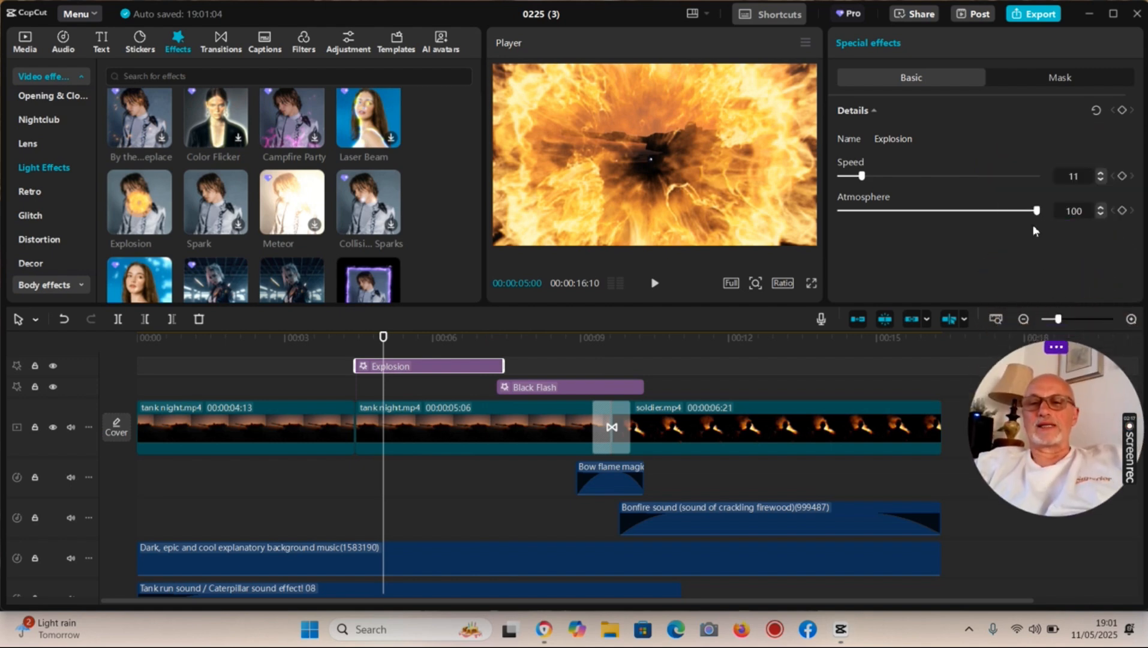
drag(1036, 212, 993, 216)
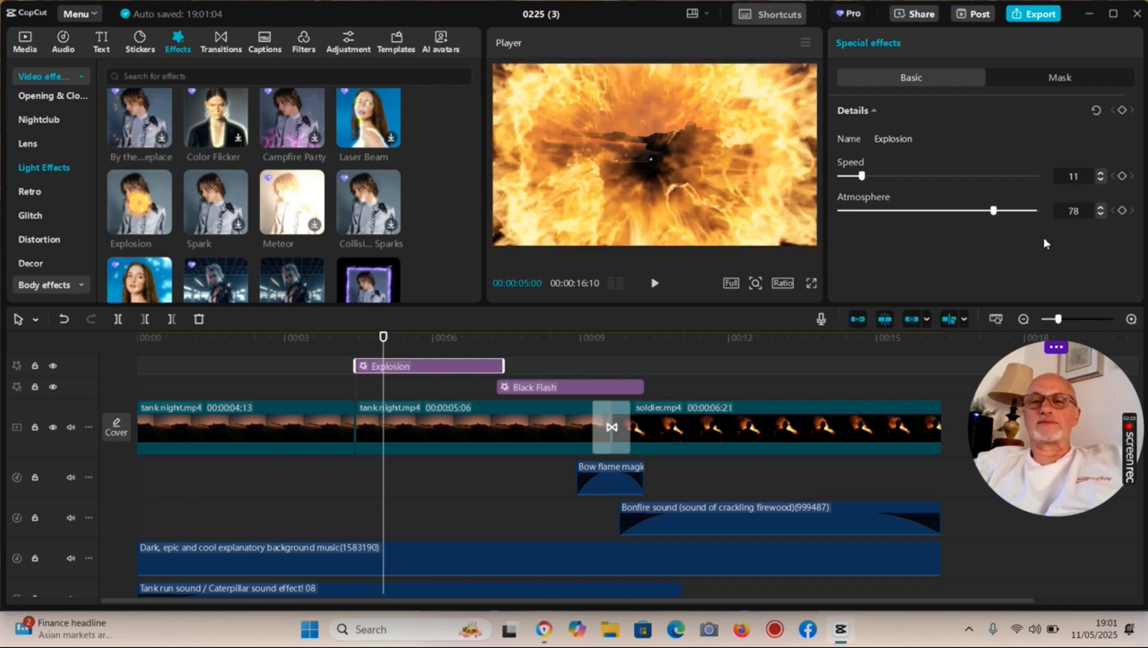
drag(1043, 242, 1041, 226)
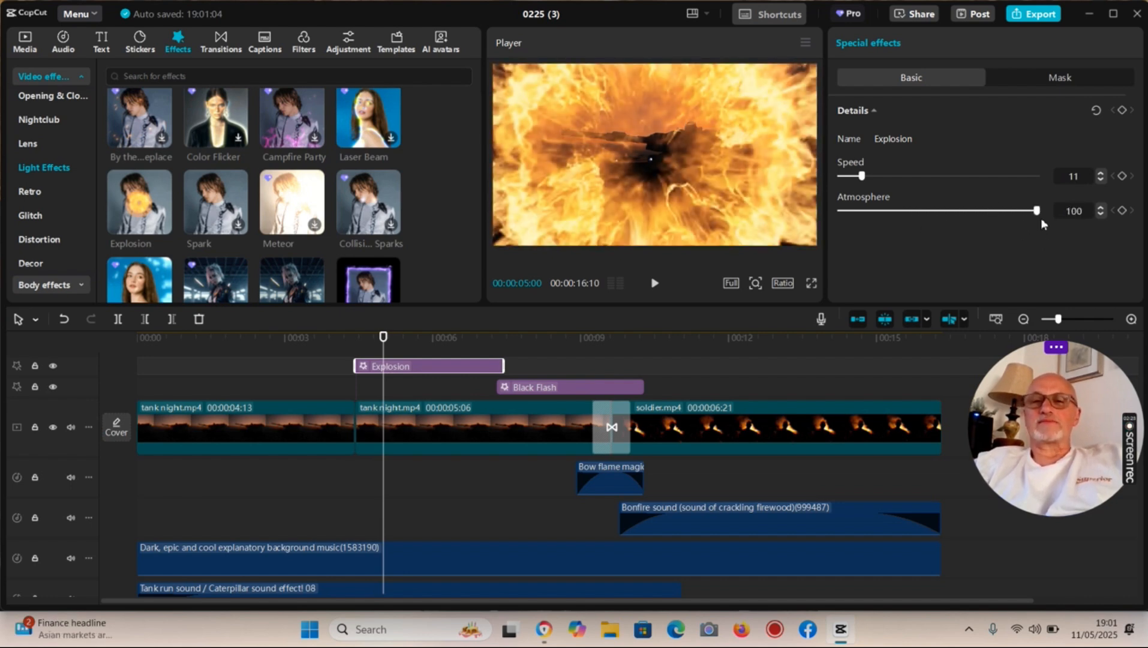
- Examine the mask options available for the Explosion effect and return to its basic settings
click(1049, 81)
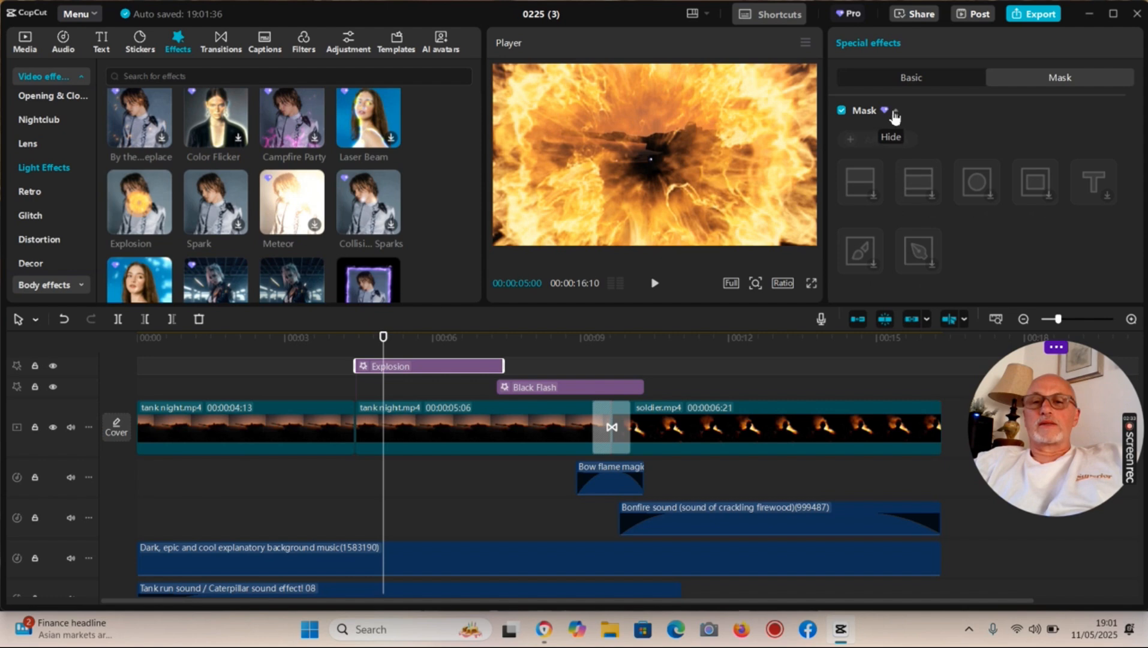
click(896, 114)
click(896, 114)
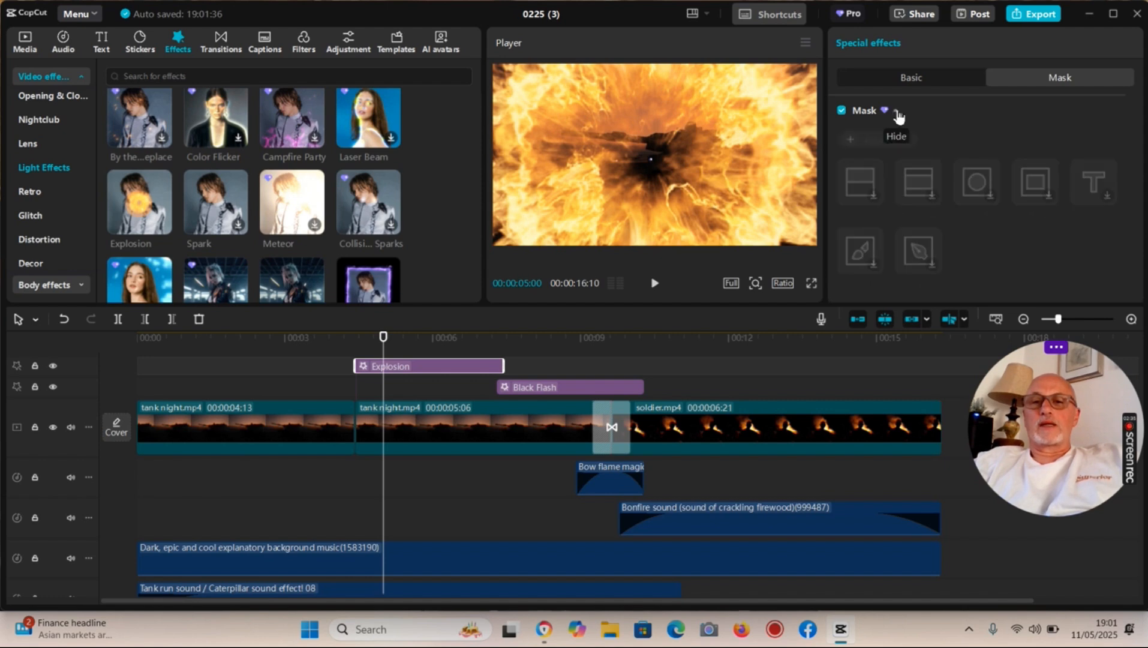
click(863, 115)
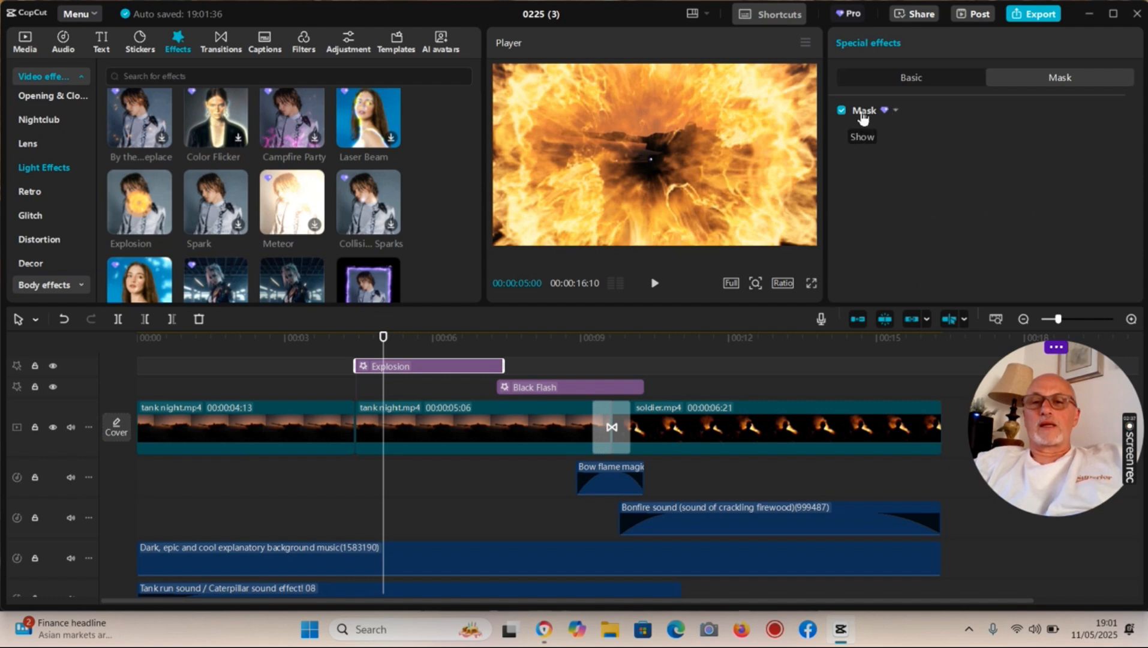
click(862, 115)
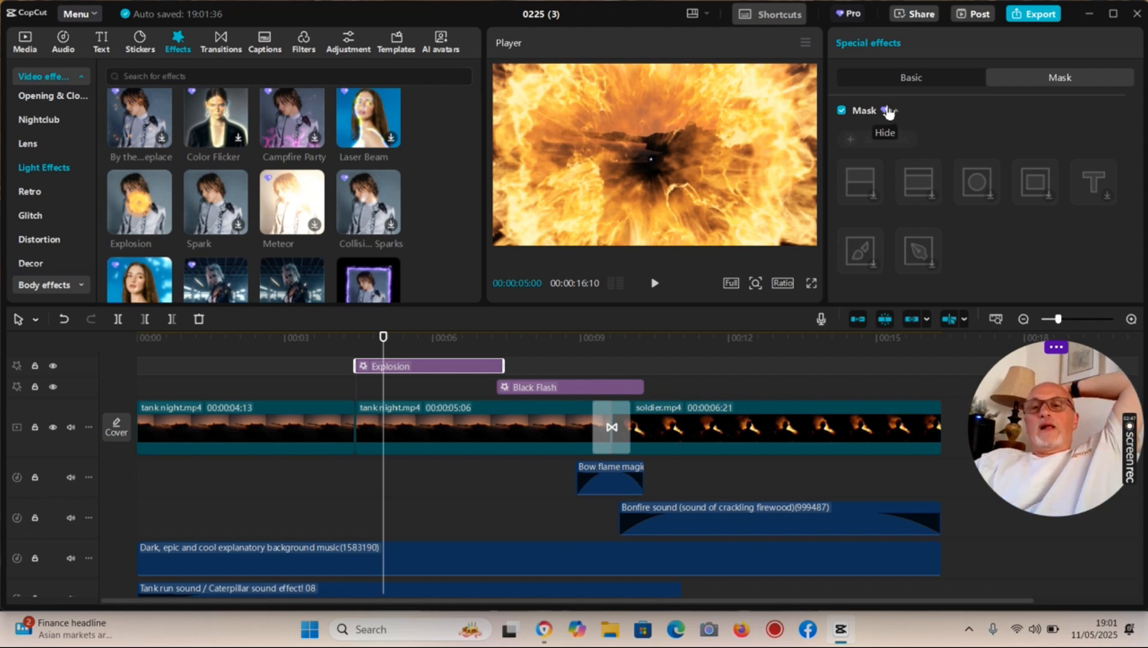
click(935, 79)
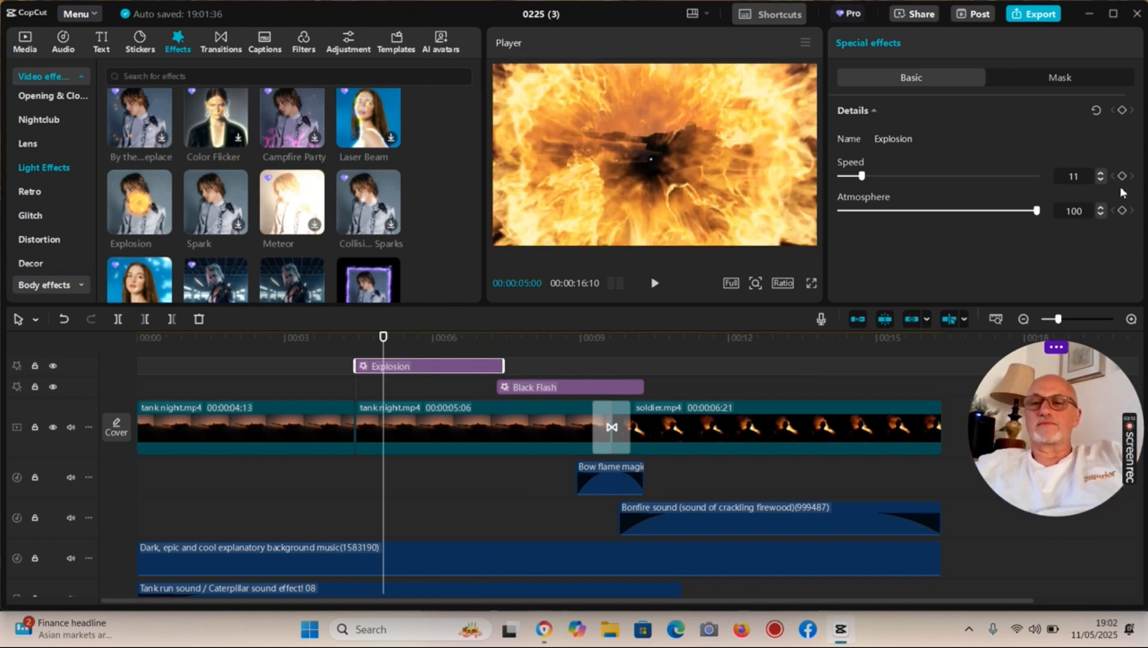
- Keyframe the Explosion effect's speed at 12 at 00:00:05:00 and at 81 at 00:00:06:22
click(864, 178)
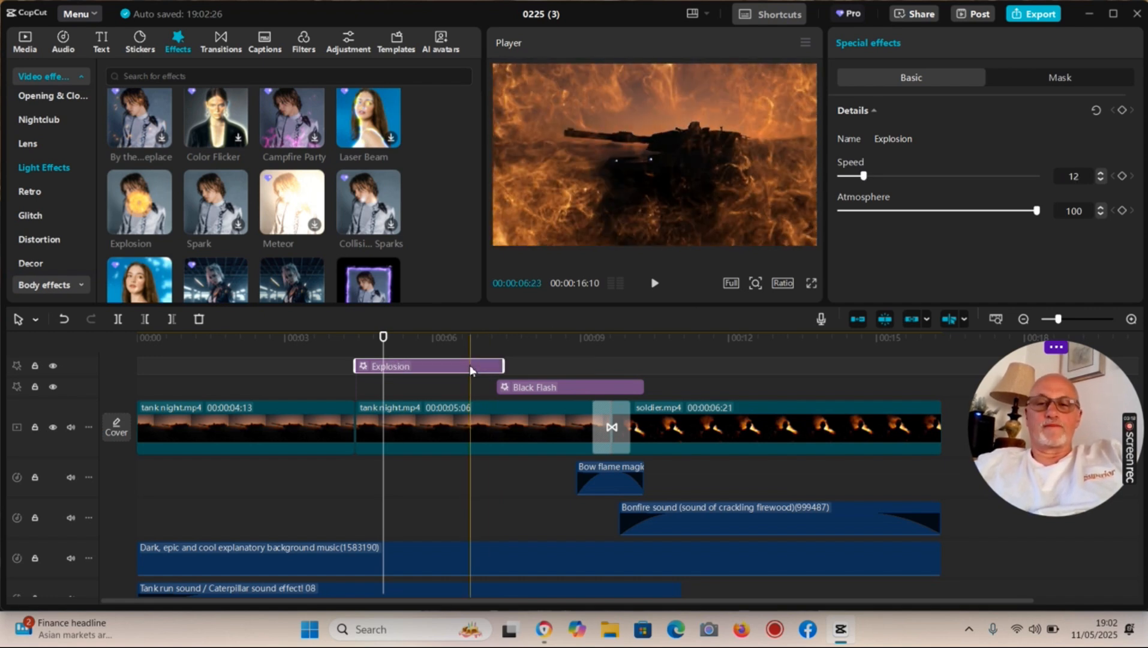
click(1123, 177)
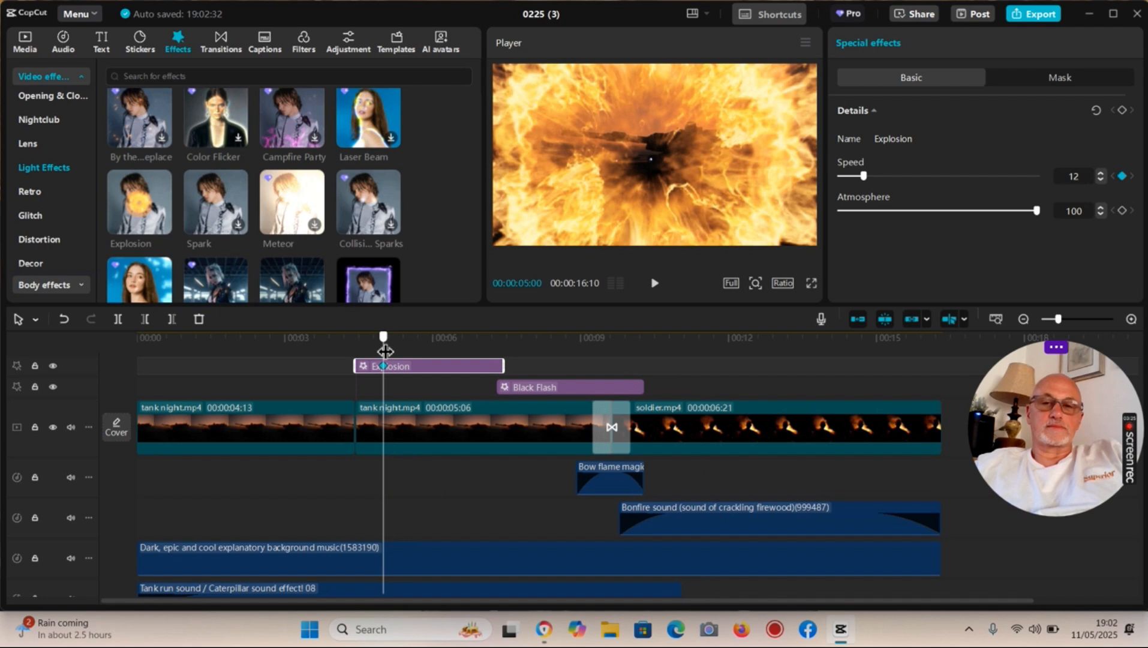
click(419, 350)
click(471, 360)
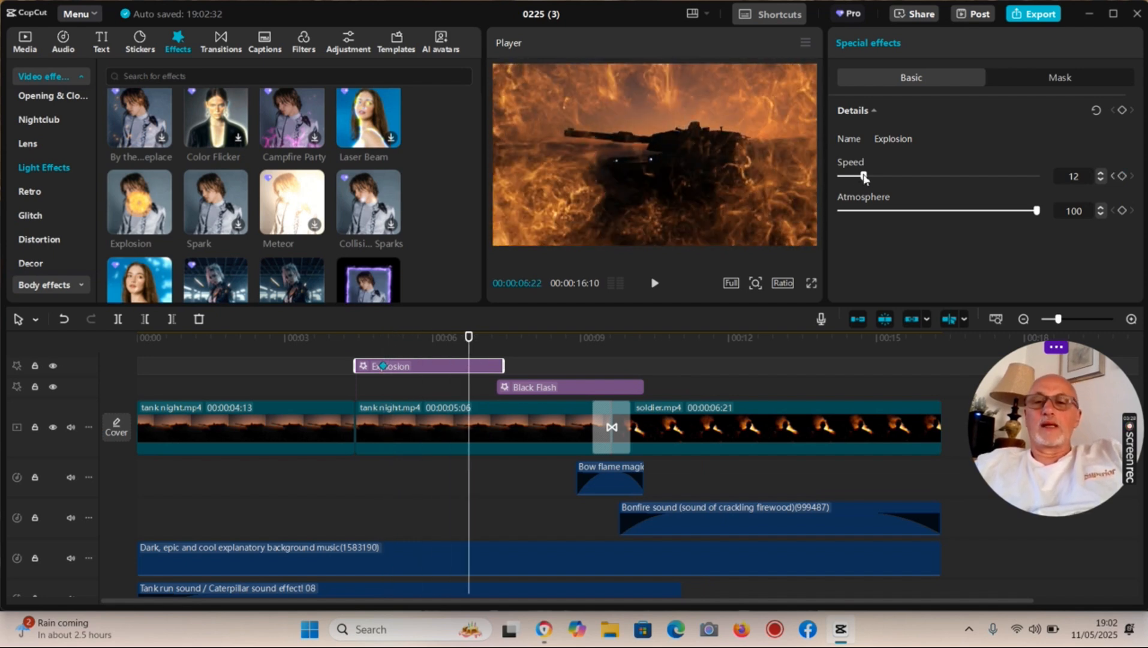
drag(873, 174, 998, 183)
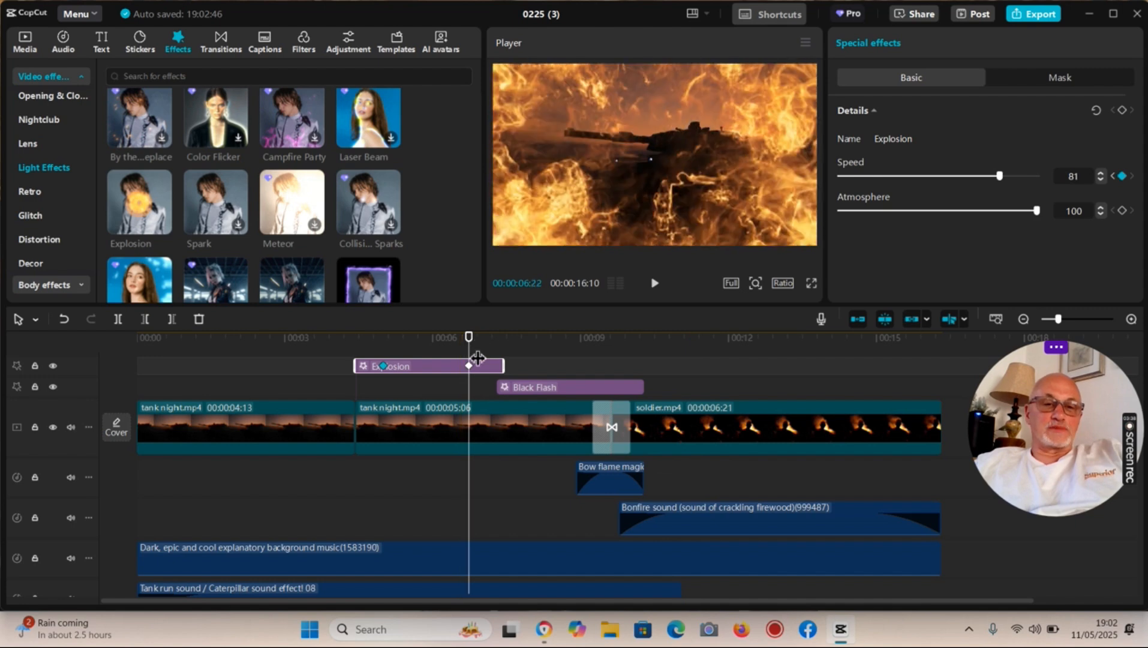
- Play the timeline from 00:00:04:19, near the start of the Explosion effect, into the soldier clip and stop playback
drag(459, 352, 367, 366)
key(Left)
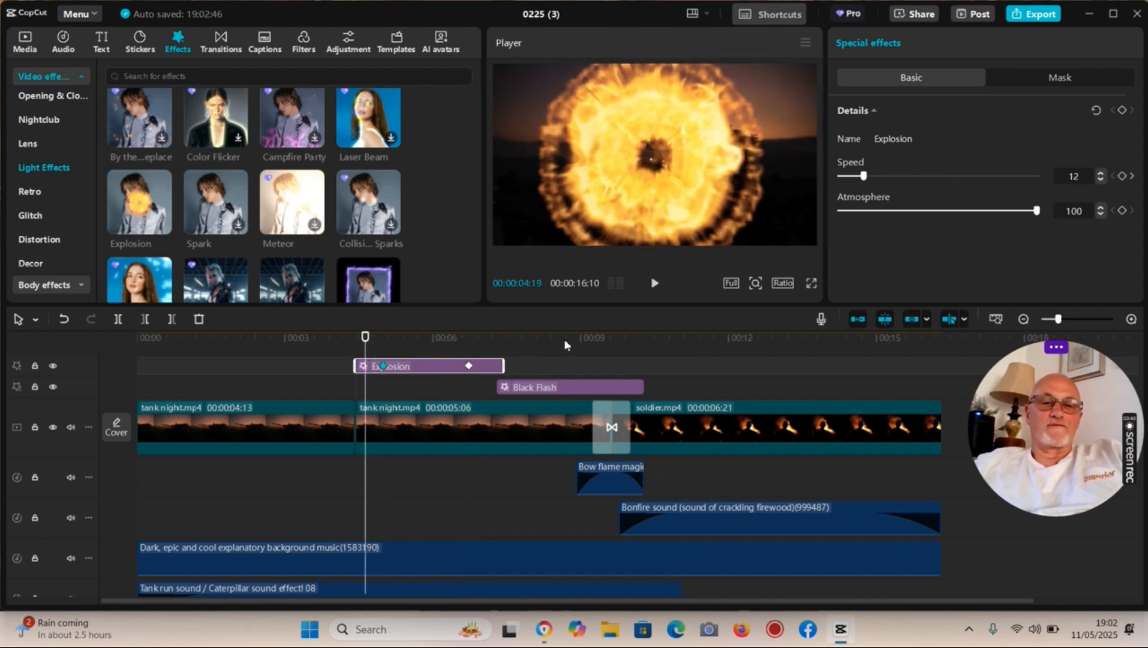
click(652, 283)
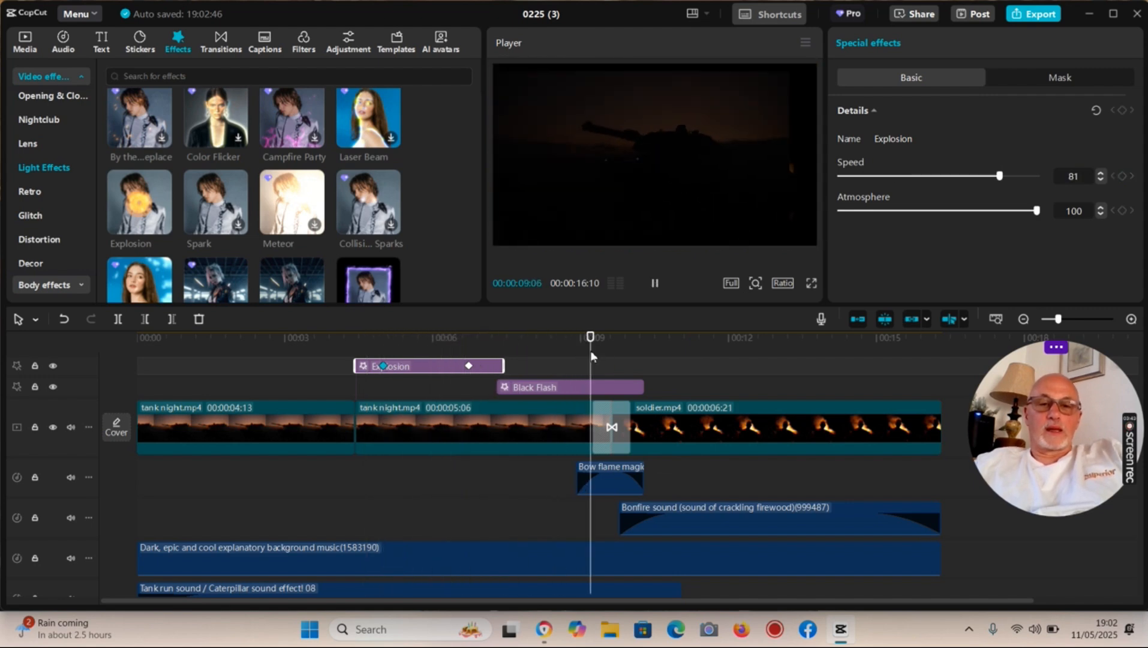
click(672, 357)
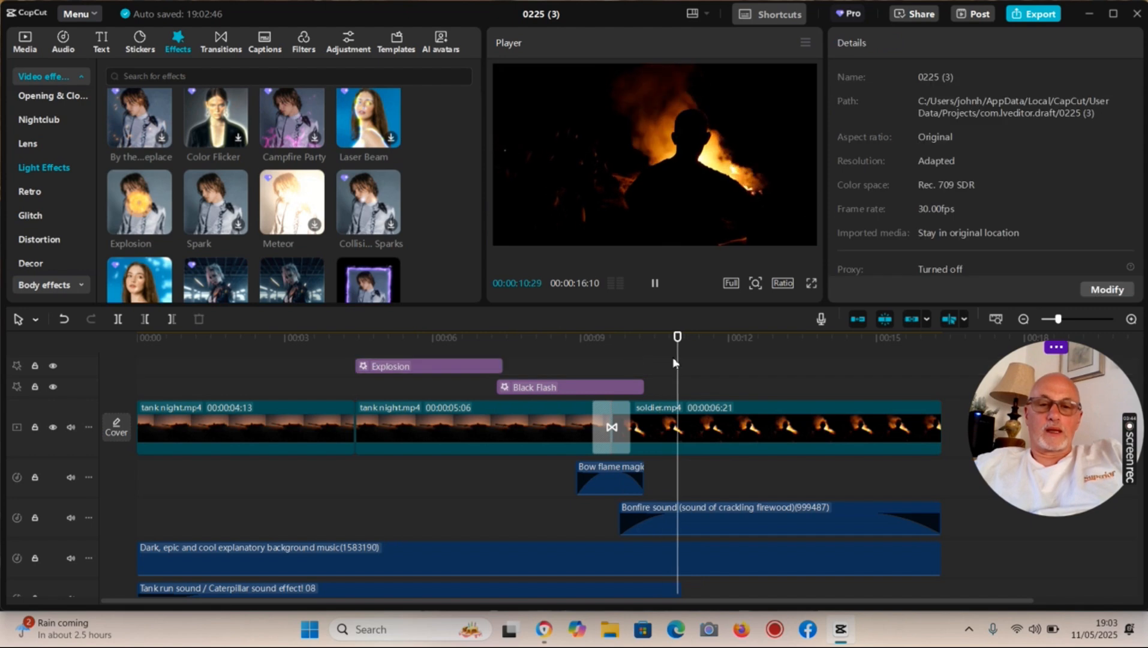
key(space)
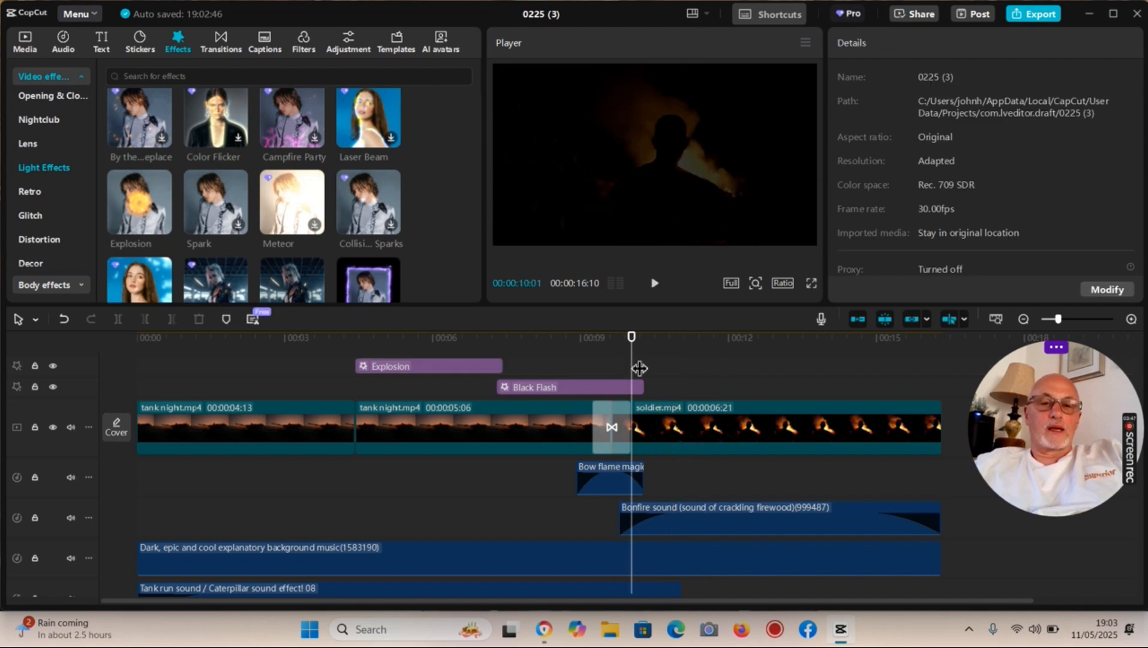
- Trim the Explosion effect on the timeline to start at about 00:00:05:16 and end at its second speed keyframe at 00:00:06:22
drag(631, 382, 400, 375)
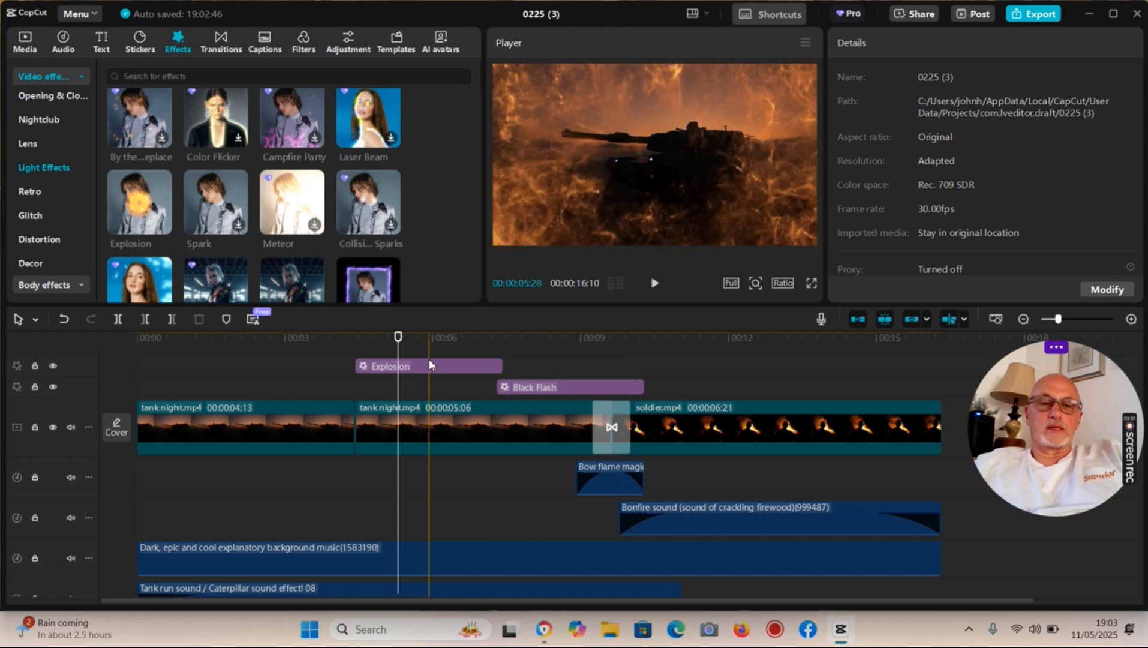
click(427, 367)
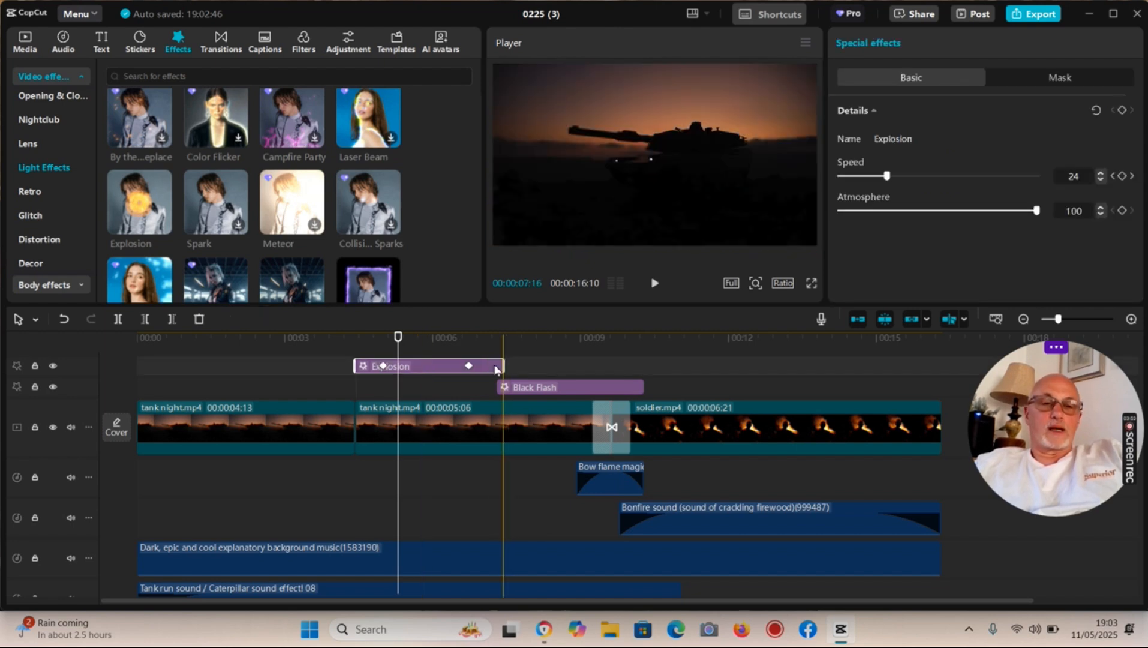
drag(486, 371, 469, 366)
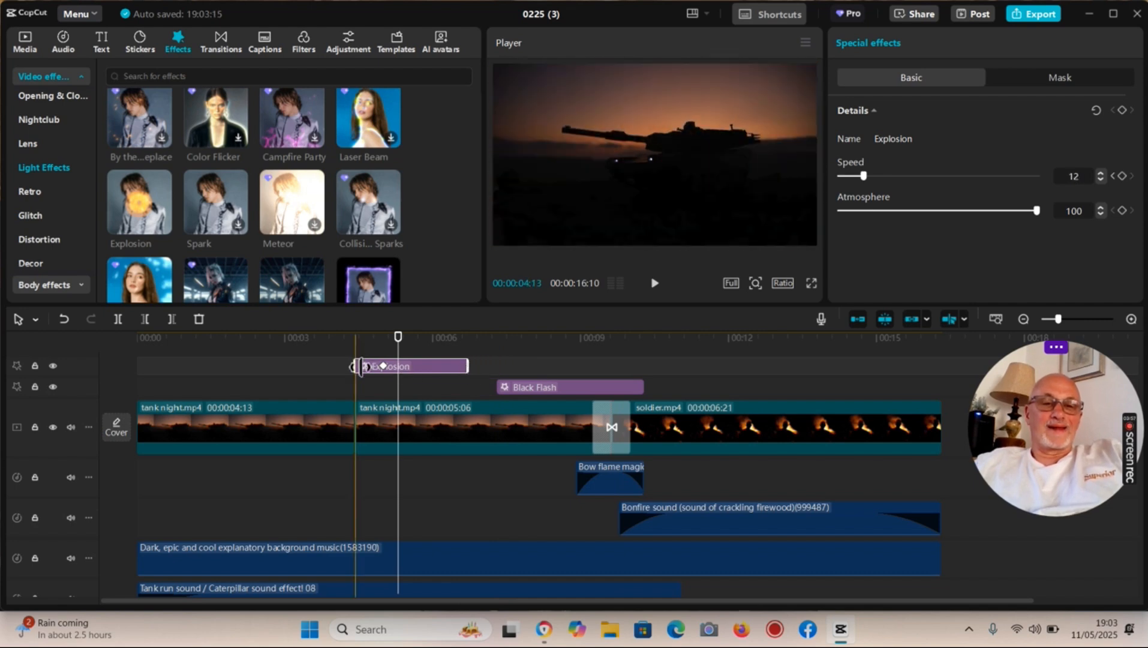
drag(360, 363, 416, 350)
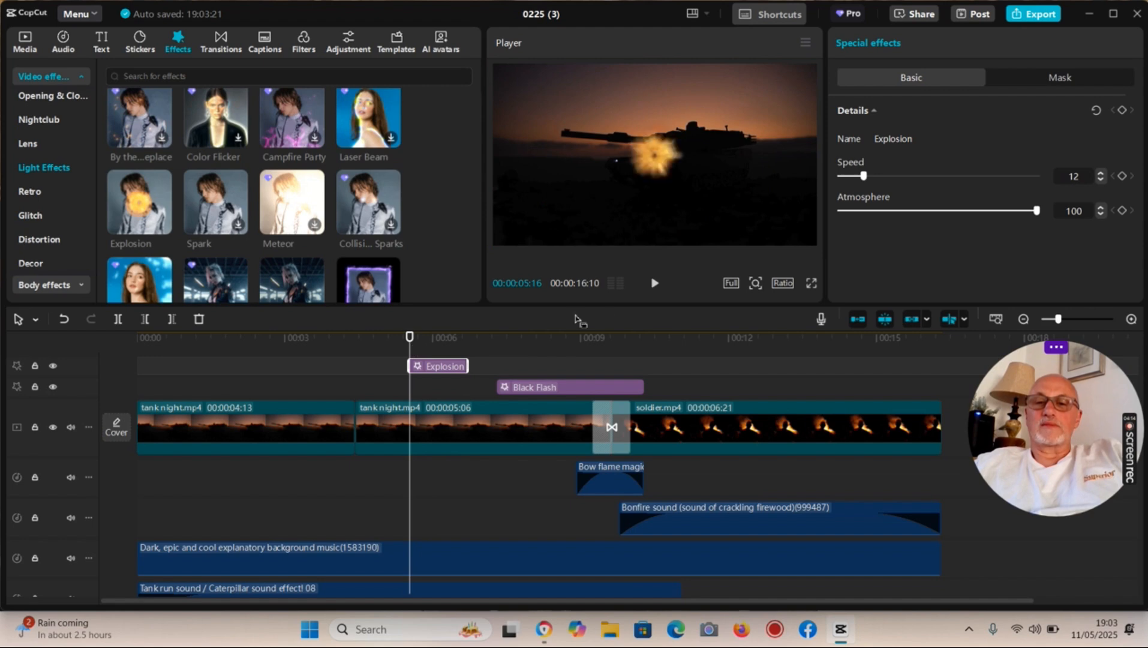
- Preview the shortened Explosion effect by playing from 00:00:05:16, and select the effect on the timeline again
click(655, 284)
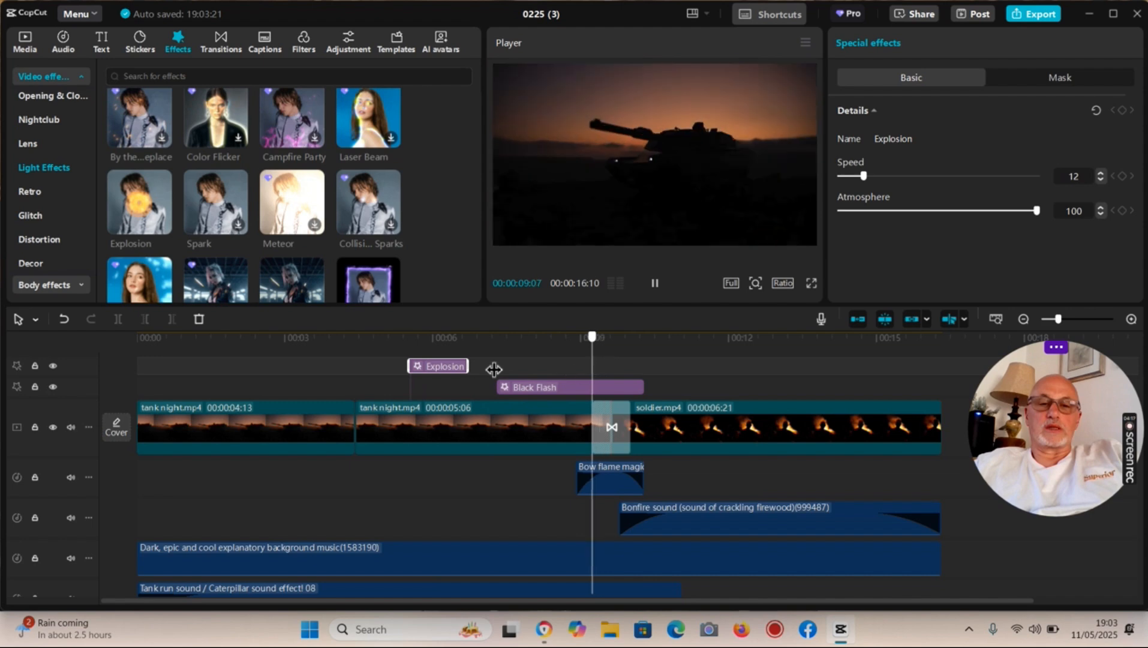
click(444, 368)
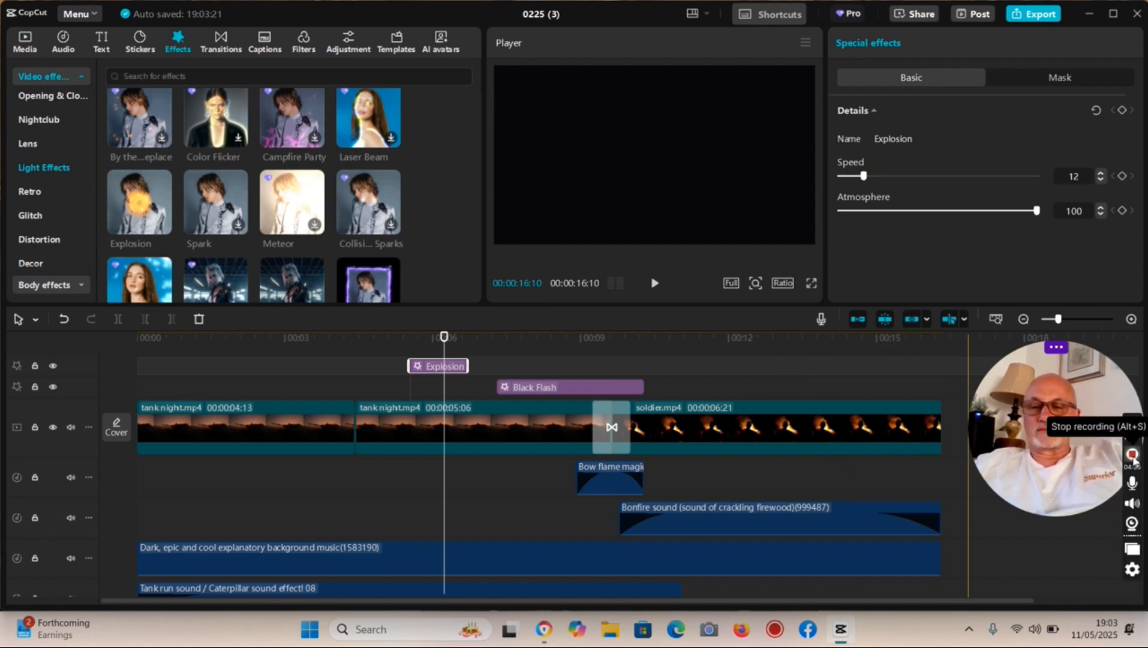
click(1132, 456)
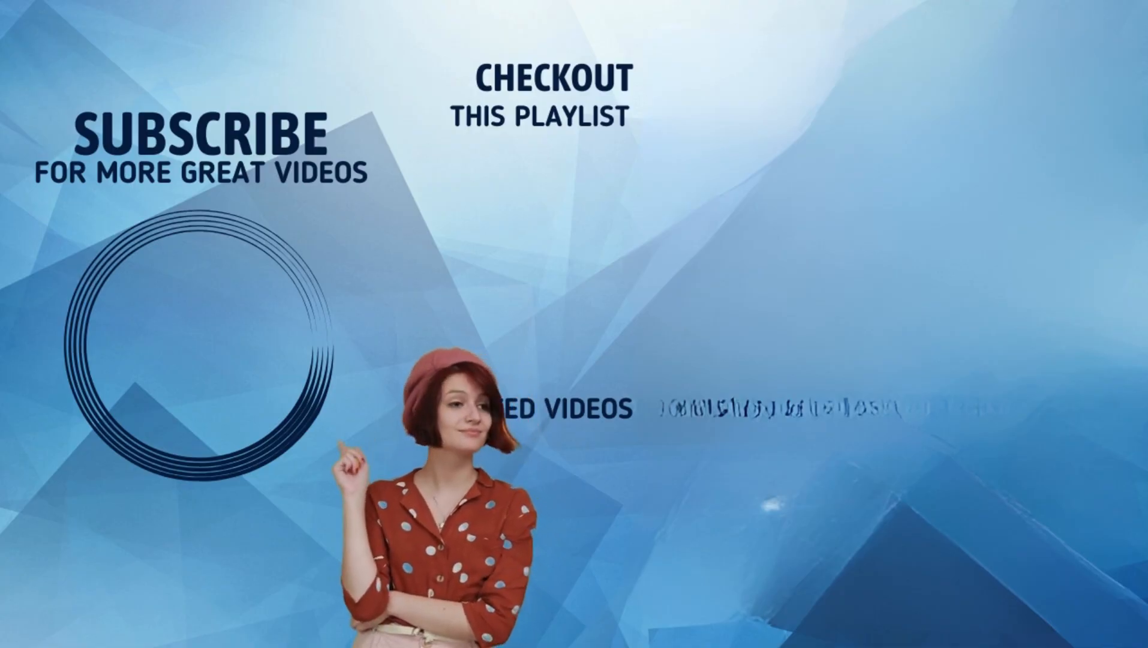